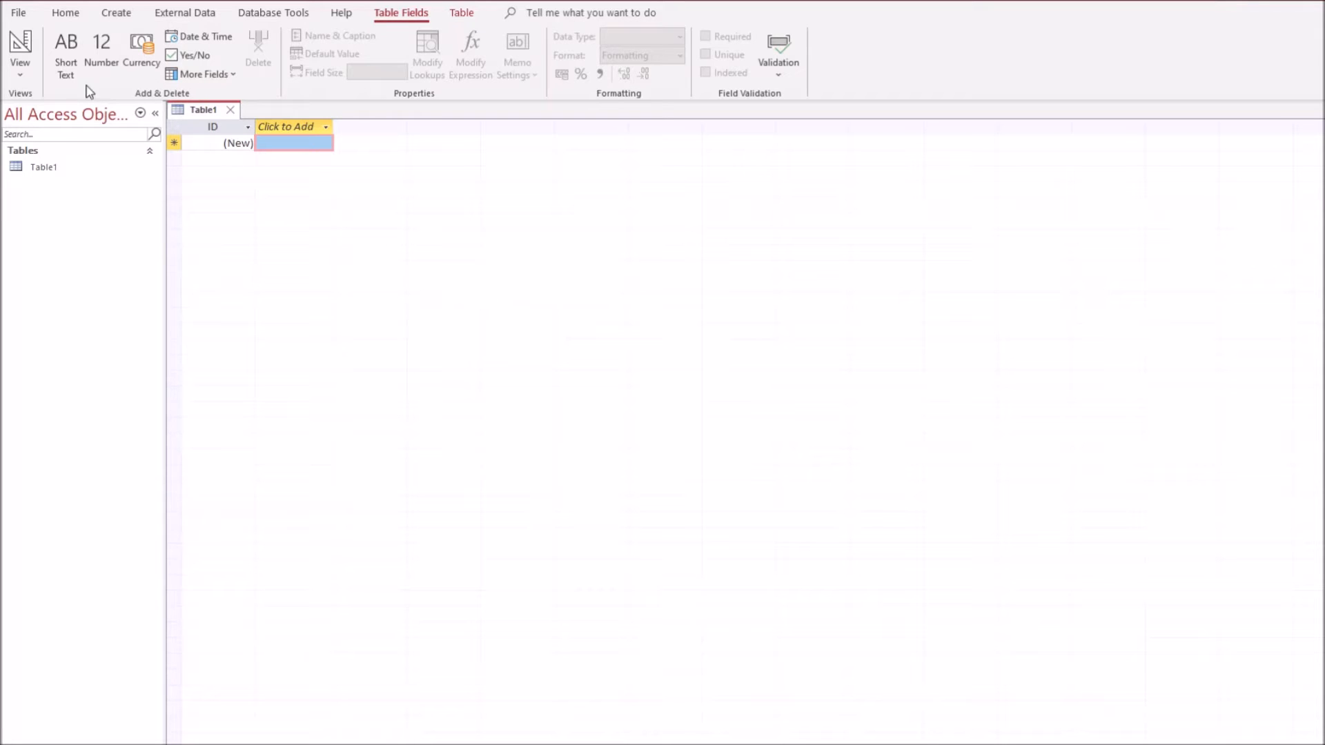
Switch Table1 to Design View, saving the table under the name Contacts
left_click(27, 49)
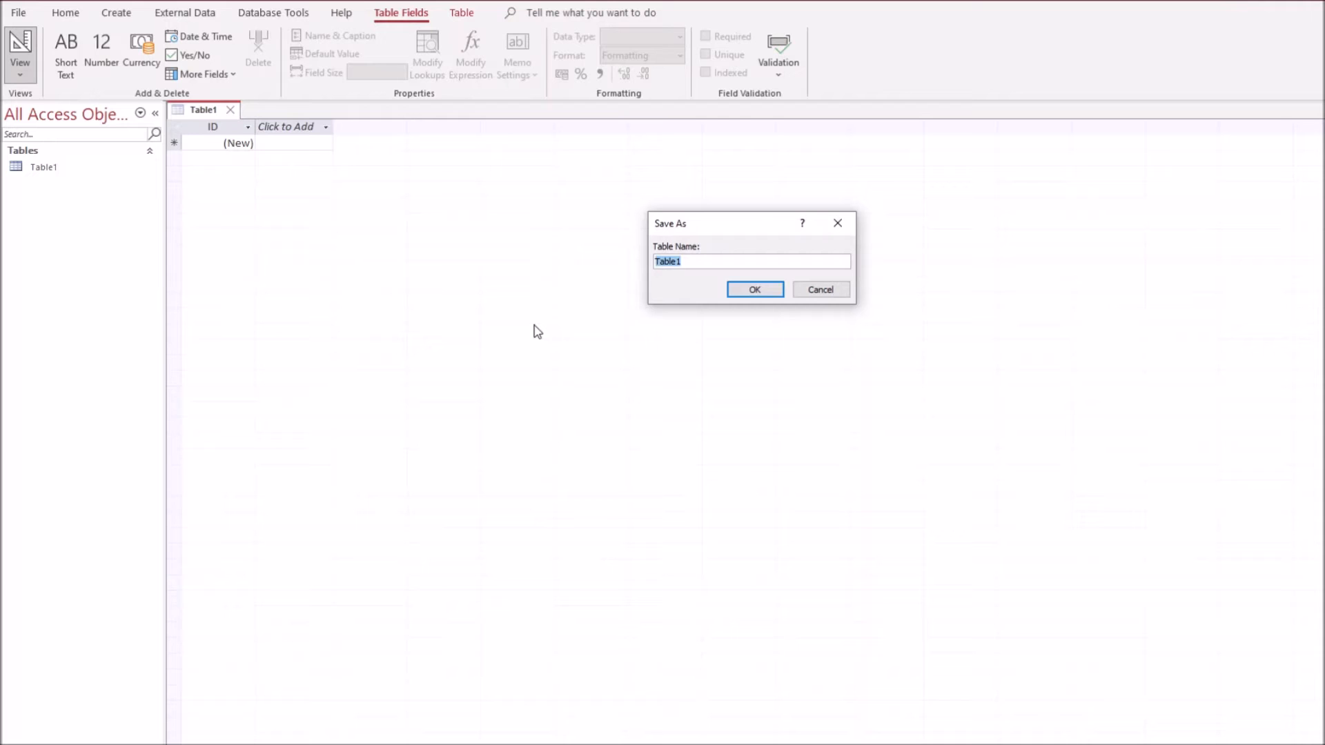
type("Contacts")
key("Return")
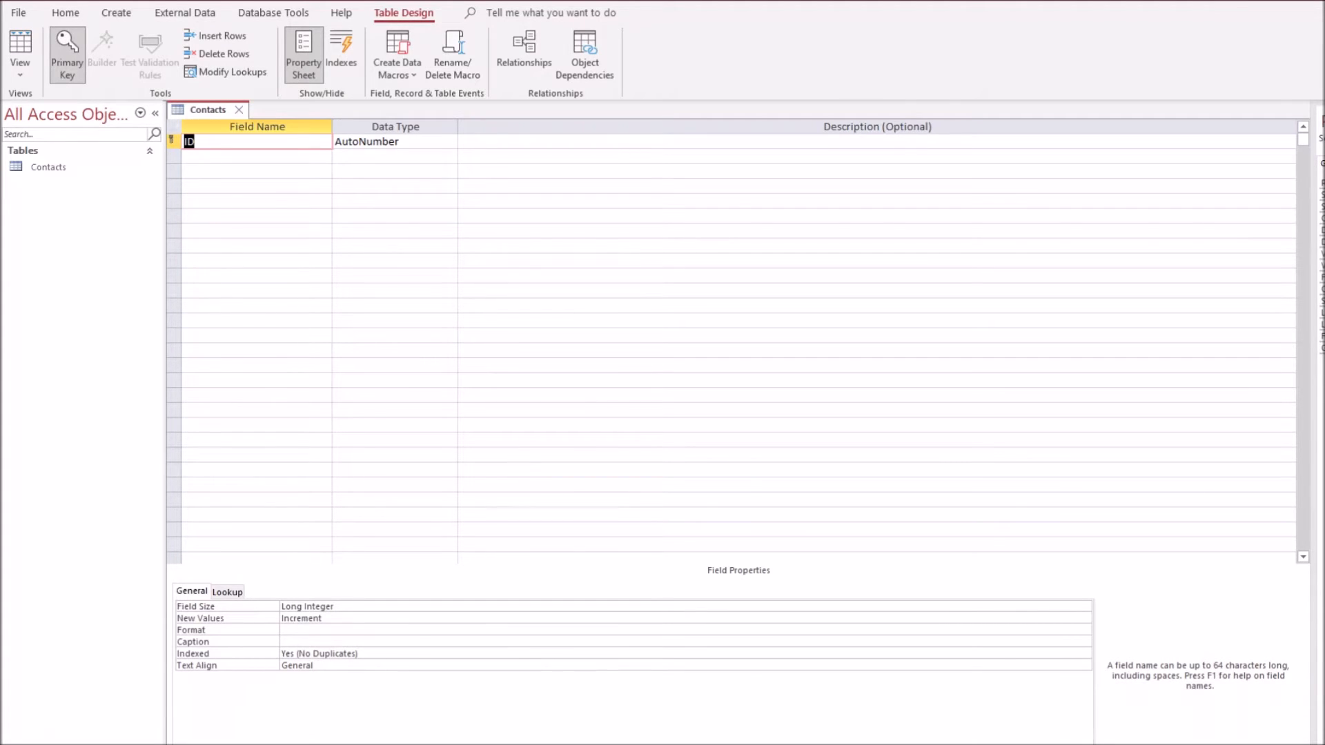
Rename the ID field to ContactRef and add the fields FullName, Salutation and JobTitle
type("ContactRef")
key("Down")
type("FullName")
key("Down")
type("Salutation")
key("Down")
type("JobTitle")
key("Down")
Add the fields CompanyRef, Address, Postcode and ContactTypeCode below JobTitle
type("CompanyRef")
key("Down")
type("Address")
key("Down")
type("Postcode")
key("Down")
type("Contact")
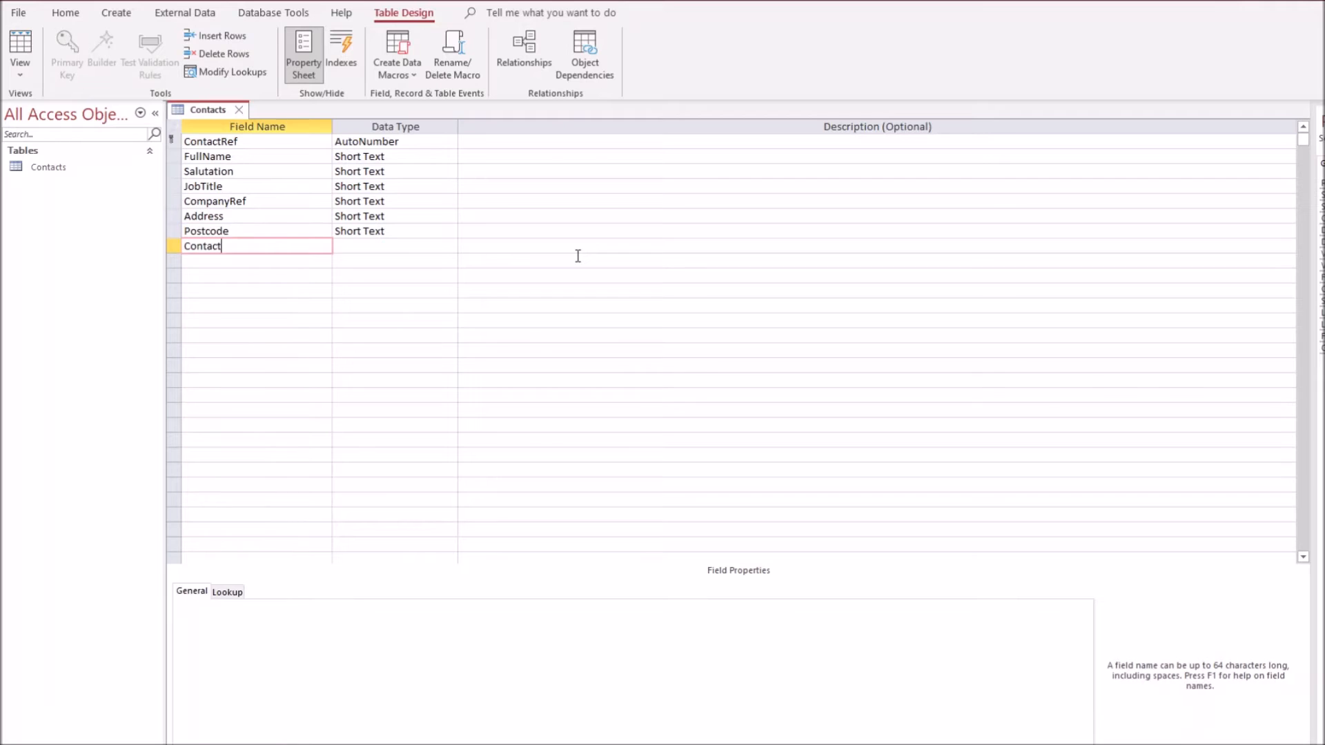
type("TypeCode")
key("Tab")
key("Tab")
key("Tab")
Add the fields StatusCode, FilterCode, ContactNotes and DateAdded below ContactTypeCode
type("StatusCode")
key("Tab")
key("Tab")
key("Tab")
type("FilterCode")
key("Tab")
key("Tab")
key("Tab")
type("ContactNotes")
key("Tab")
key("Tab")
key("Tab")
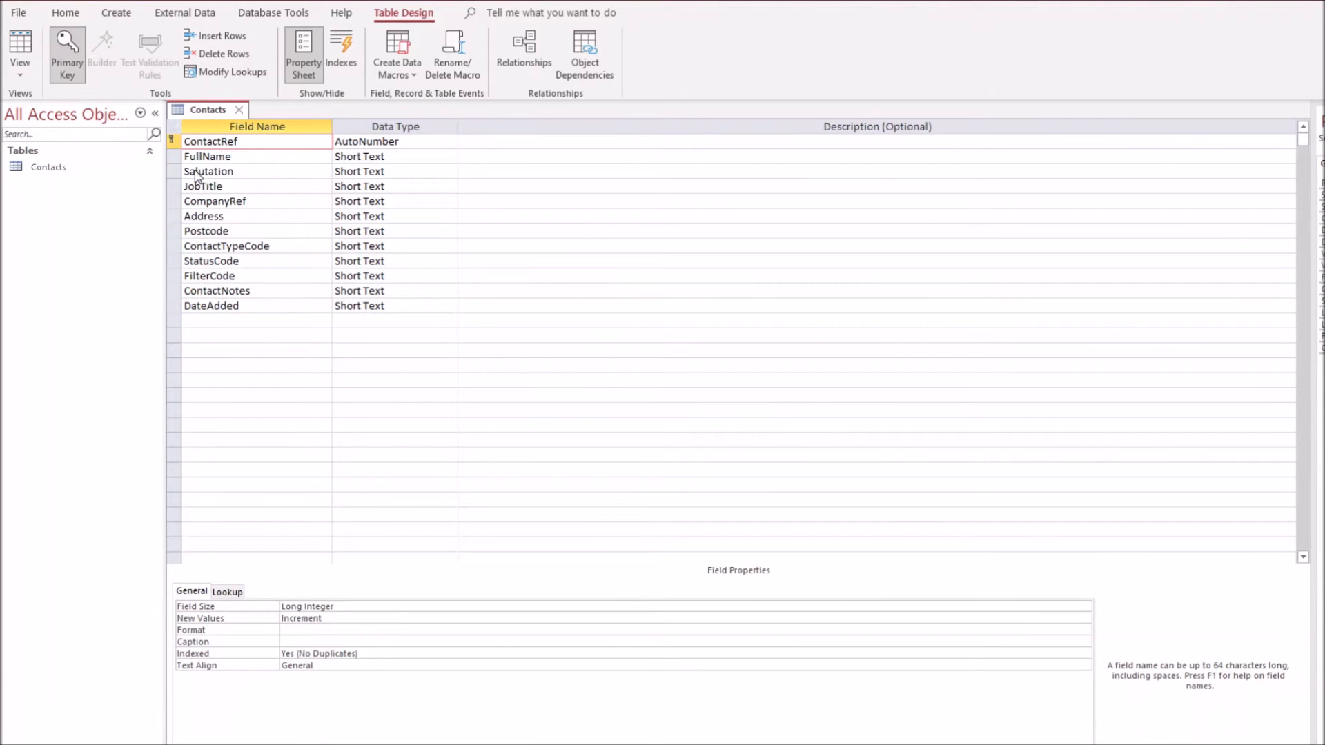
Move the primary key to the Salutation field and return it to ContactRef
left_click(176, 173)
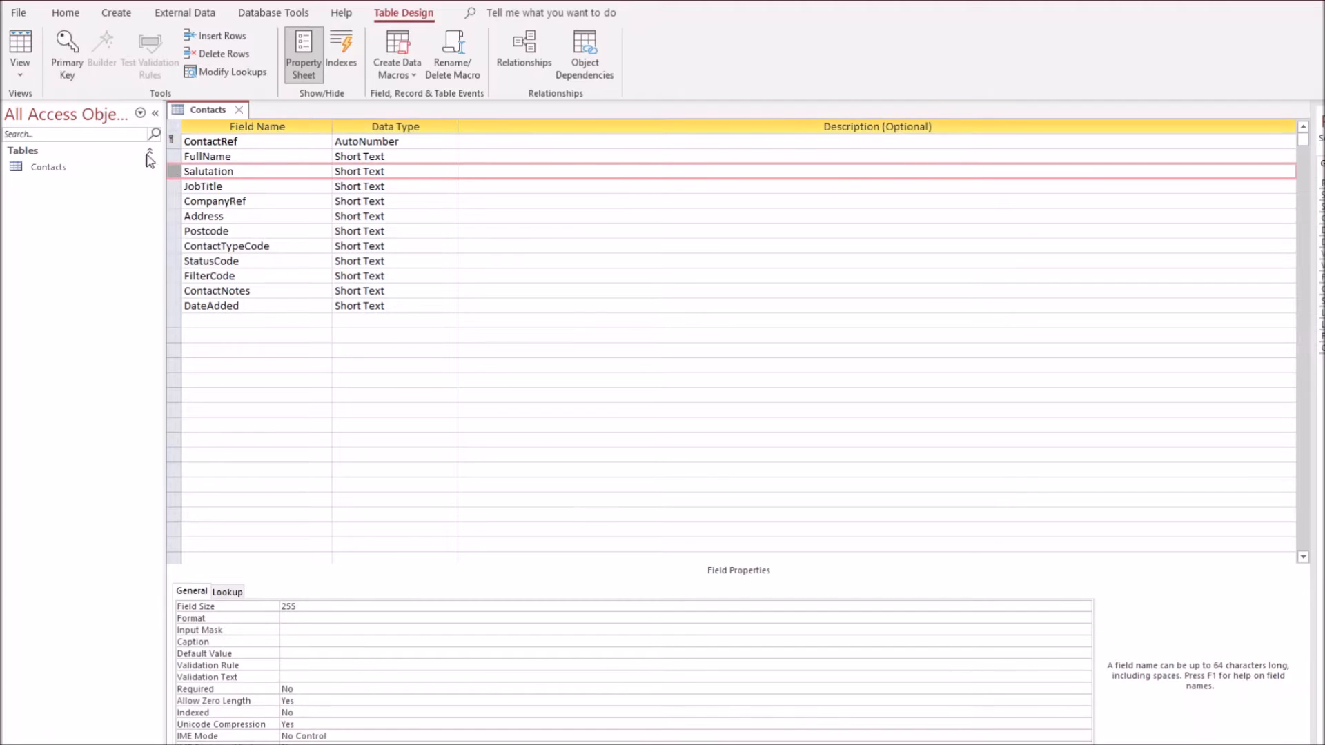
left_click(67, 54)
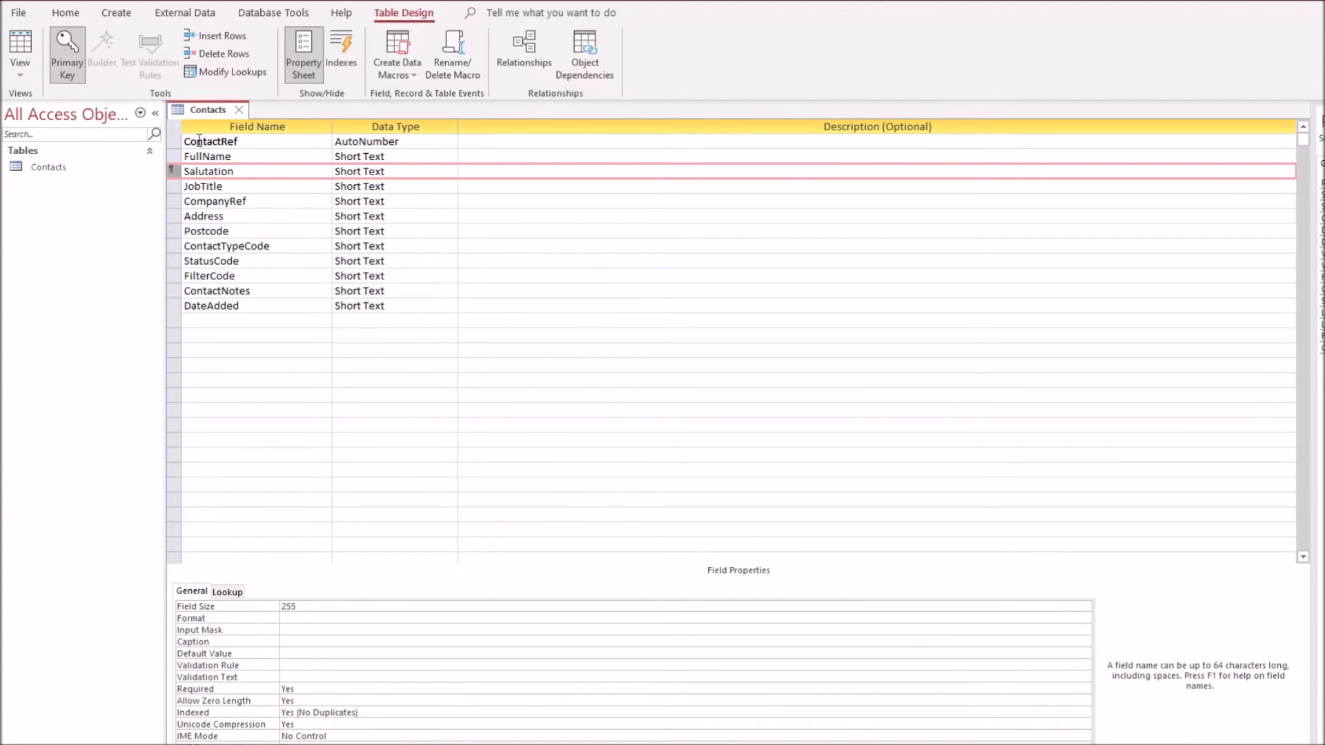
left_click(176, 141)
left_click(67, 54)
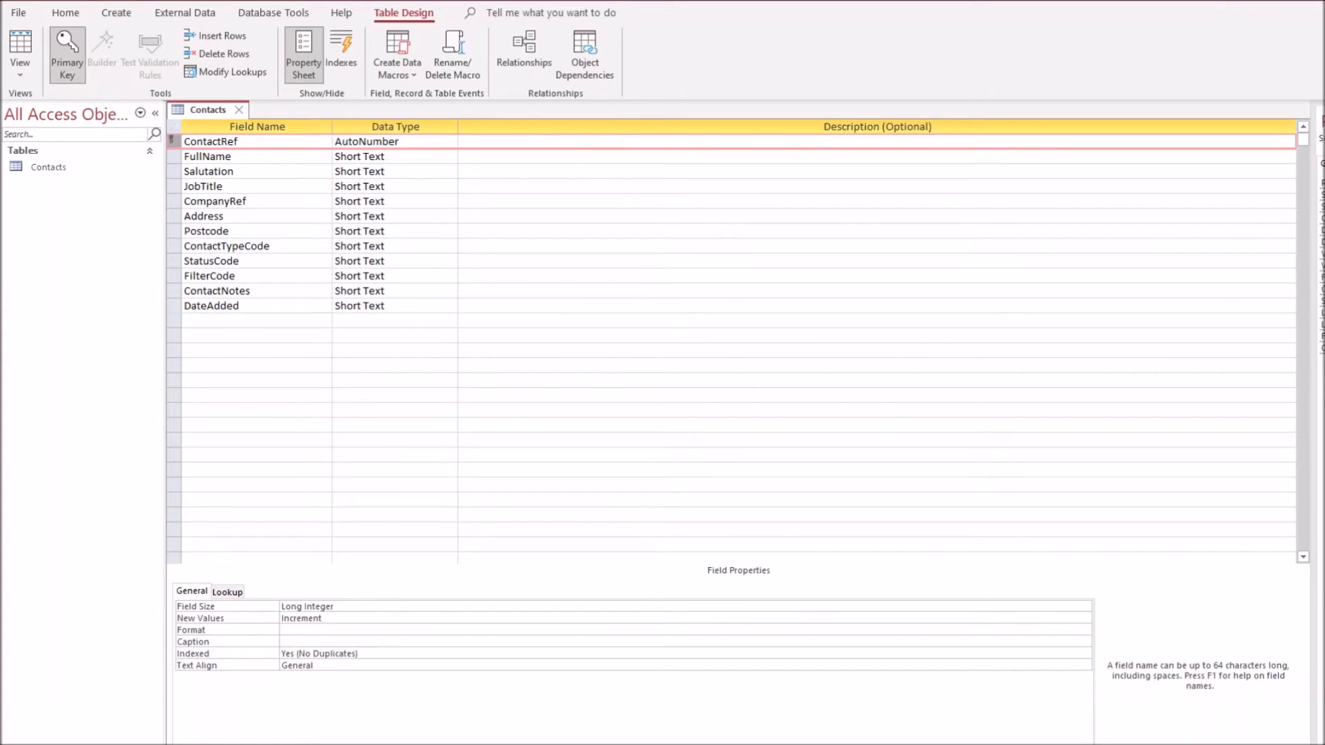
Set the data type of ContactRef to Short Text and that of DateAdded to Date/Time
left_click(442, 142)
left_click(450, 141)
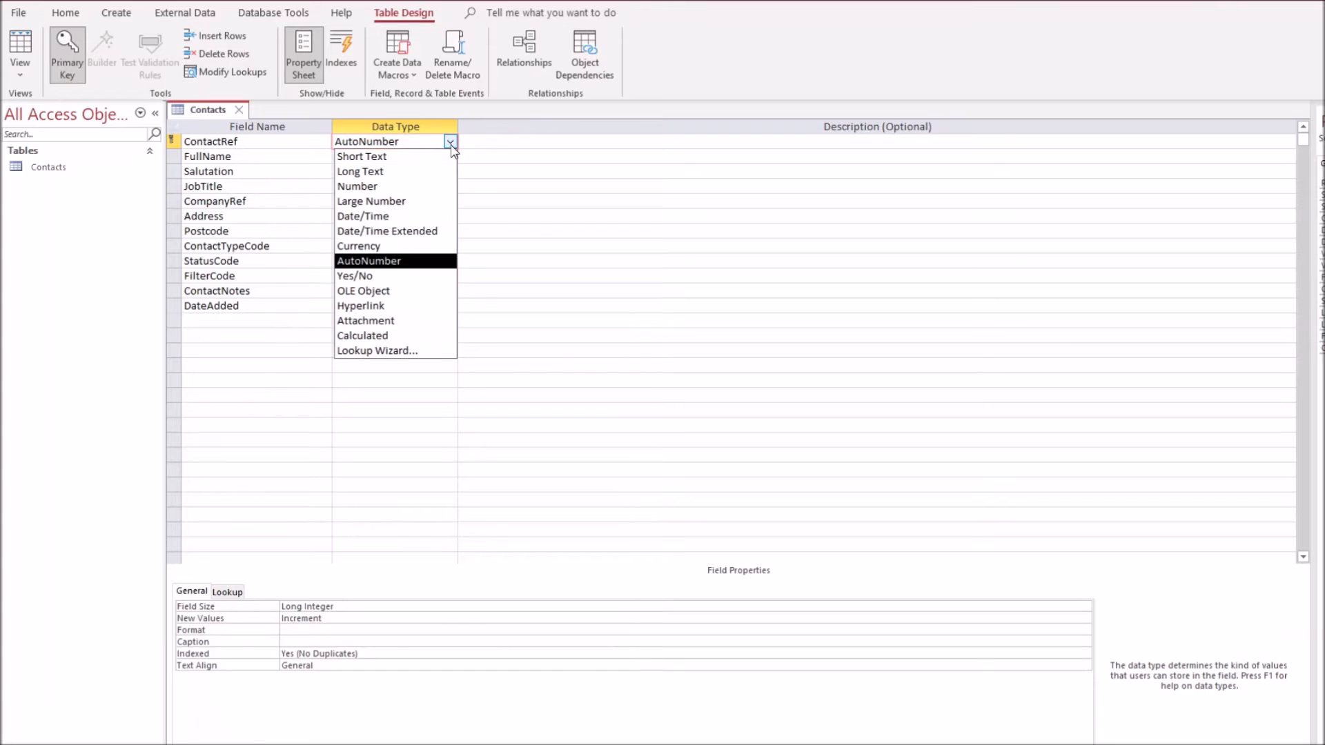
left_click(432, 159)
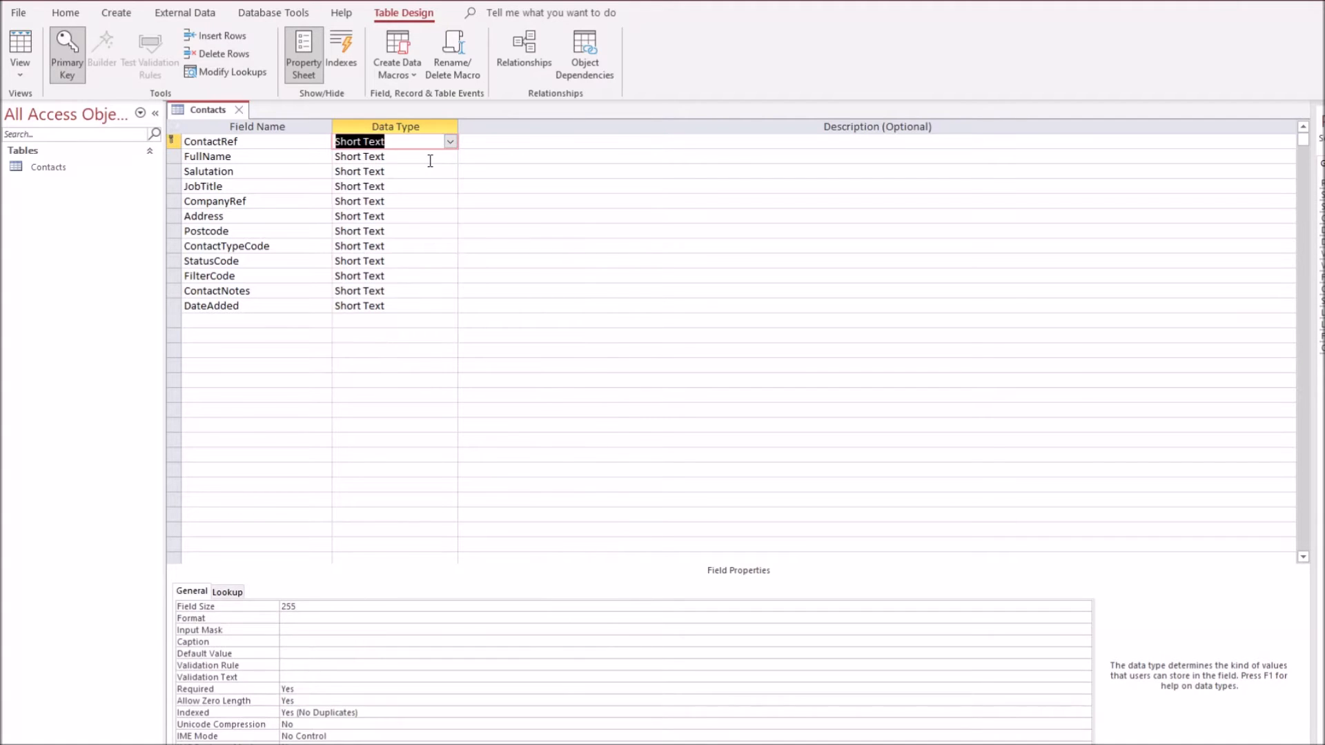
left_click(414, 306)
left_click(450, 305)
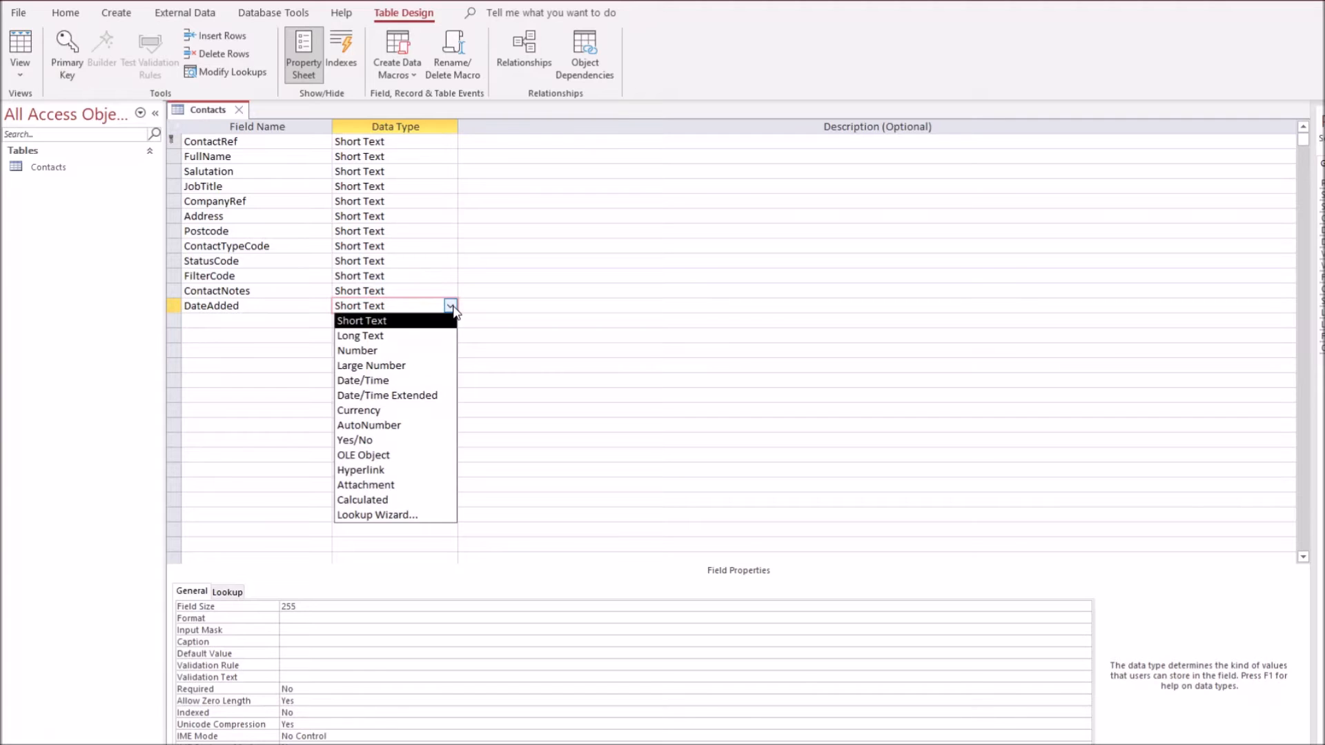
left_click(414, 381)
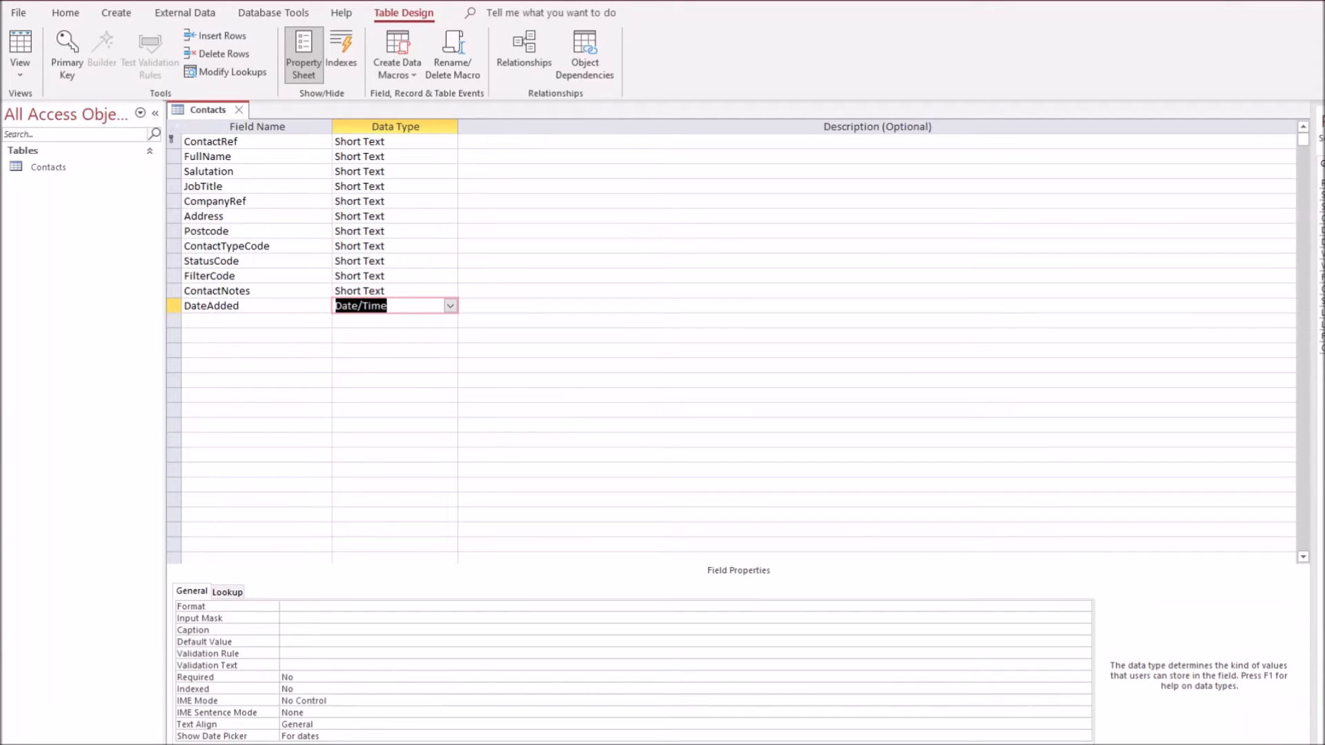
Describe ContactRef as "Unique Identifier made up of characters from the contact's surname, initials, and a number (optional). Max 8 characters"
left_click(479, 141)
type("Unique Identifier made up of characters from the contact's surname, initials, and a number (optional). Max 8 characters")
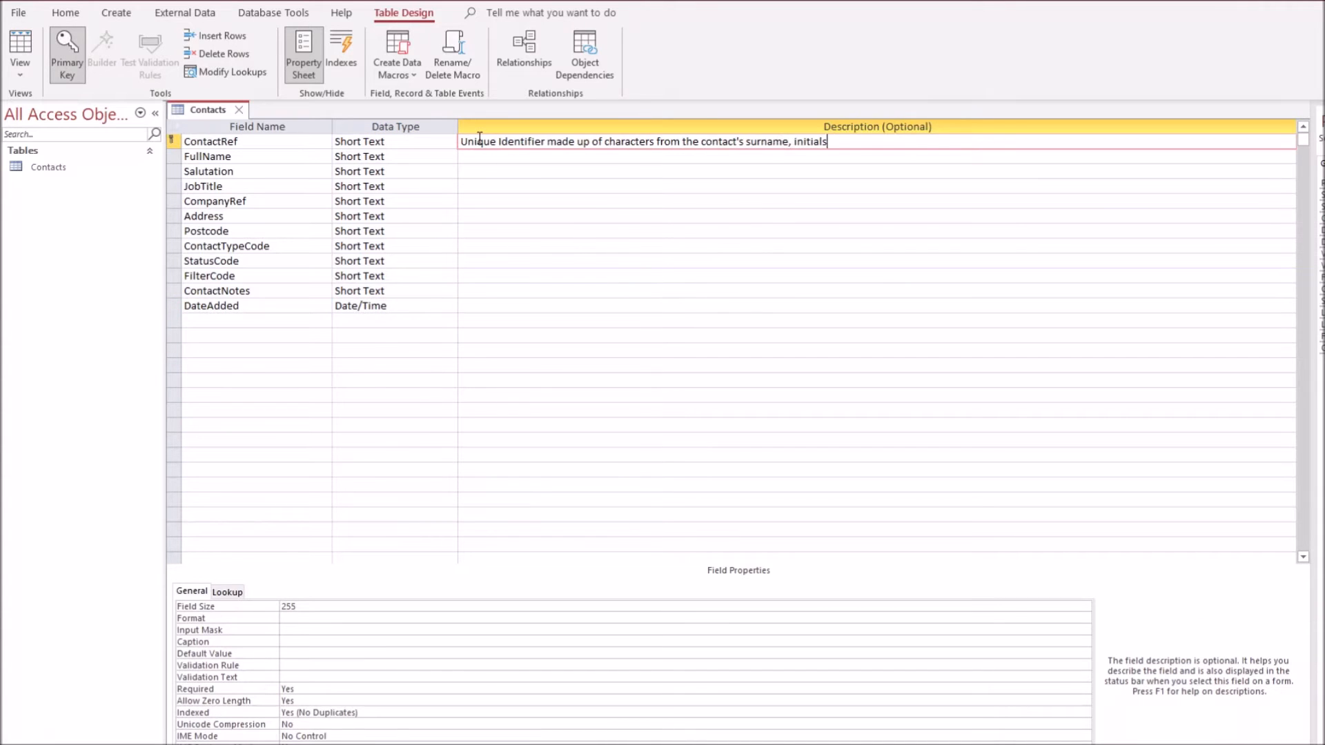
Describe FullName as "The full name of the contact as it would appear on an envelope"
left_click(499, 153)
type("The full name of the contact as it would appear on an envelope")
key("Tab")
key("Tab")
key("Tab")
Describe Salutation as "The name of the contact to appear after "dear" in correspondence" and JobTitle as "The contact's job title"
type("The name of the contact to appear after \"dear\" in correspondence")
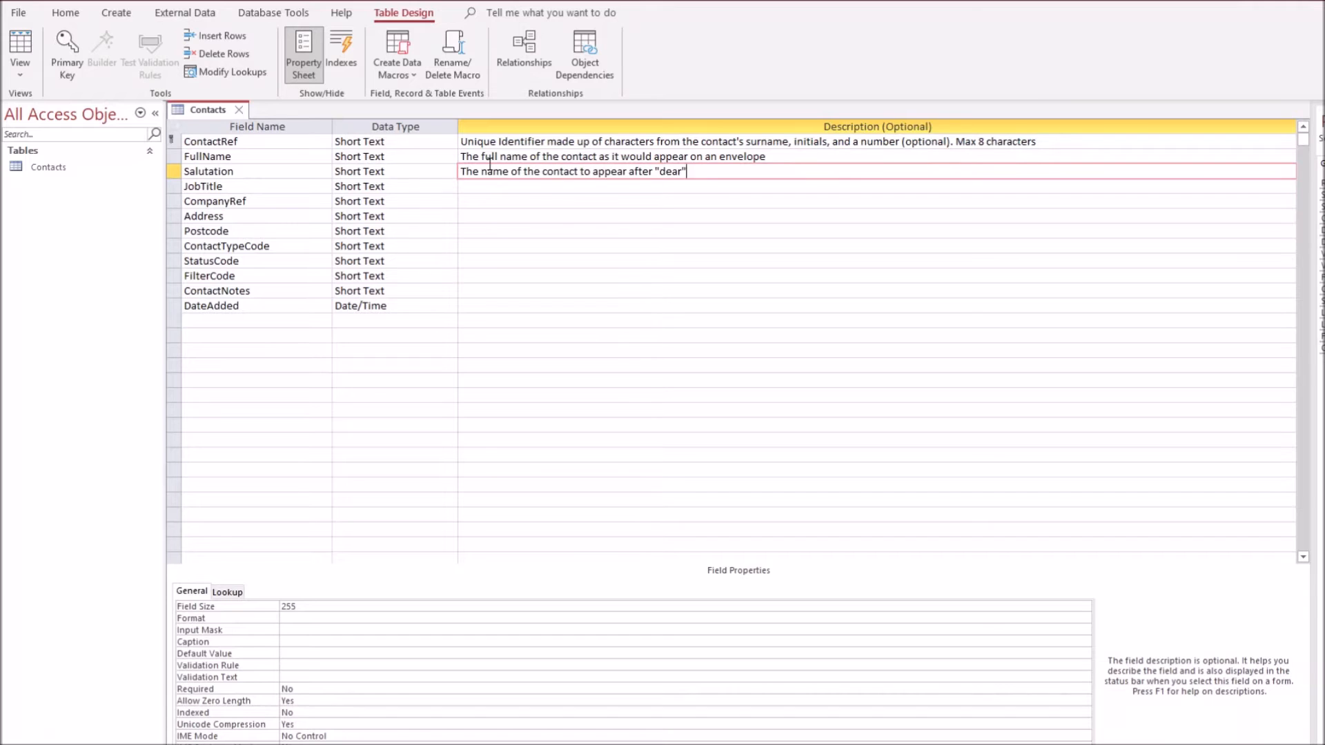
key("Tab")
key("Tab")
key("Tab")
type("The contact's job title")
key("Tab")
key("Tab")
key("Tab")
Describe CompanyRef as "The company for this contact, if any", Address as "The contact's postal address" and Postcode as "The contact's postal code"
type("The company for this contact, if any")
key("Tab")
key("Tab")
key("Tab")
type("The contact's postal address")
key("Tab")
key("Tab")
key("Tab")
type("The contact's postal code")
key("Tab")
key("Tab")
key("Tab")
Describe ContactTypeCode as "The type of contact" and StatusCode as "The current status of the contact"
type("The type of contact")
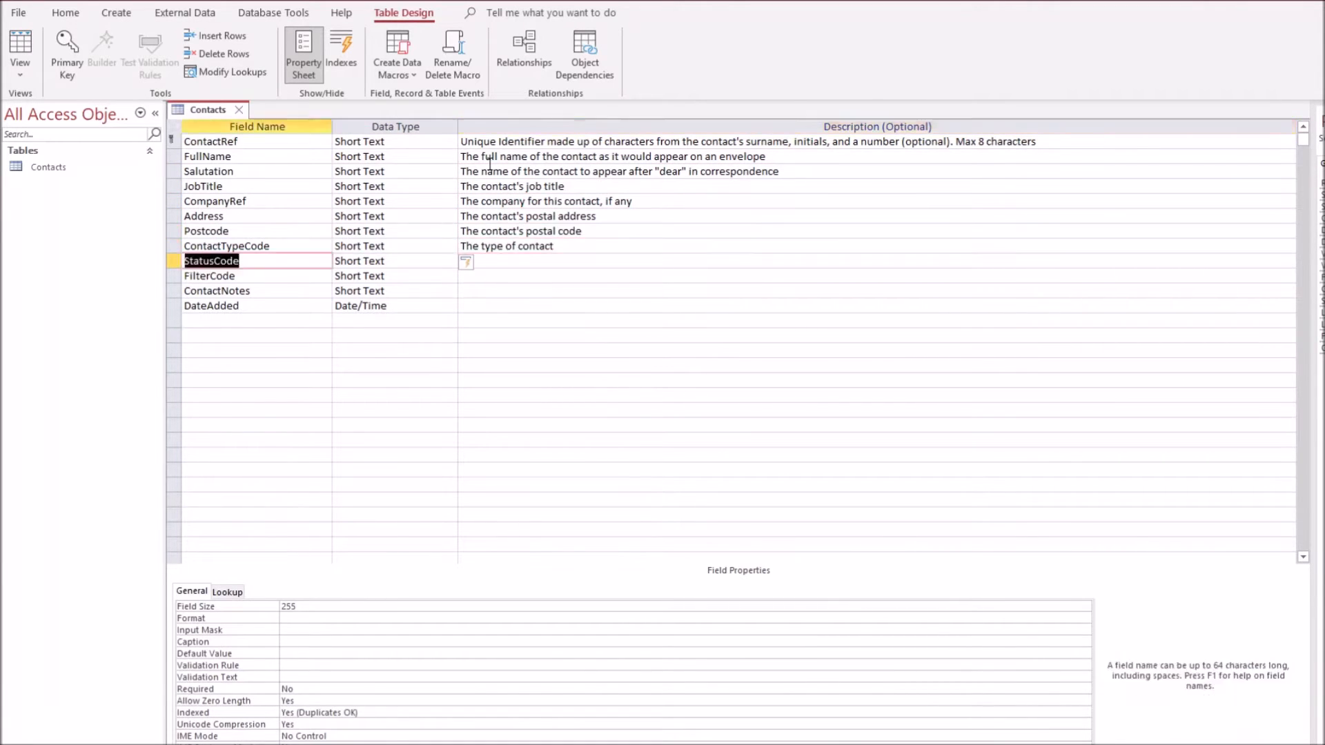
key("Tab")
key("Tab")
key("Tab")
type("The current status of the contact")
key("Tab")
key("Tab")
key("Tab")
Describe FilterCode as "Used for creating customer filters", ContactNotes as "Any further information about the contact" and DateAdded as "The date the contact was added (automatic)"
type("Used for creating customer filters")
key("Tab")
key("Tab")
key("Tab")
type("Any further information about the contact")
key("Tab")
key("Tab")
key("Tab")
type("The date the contact was added (automatic)")
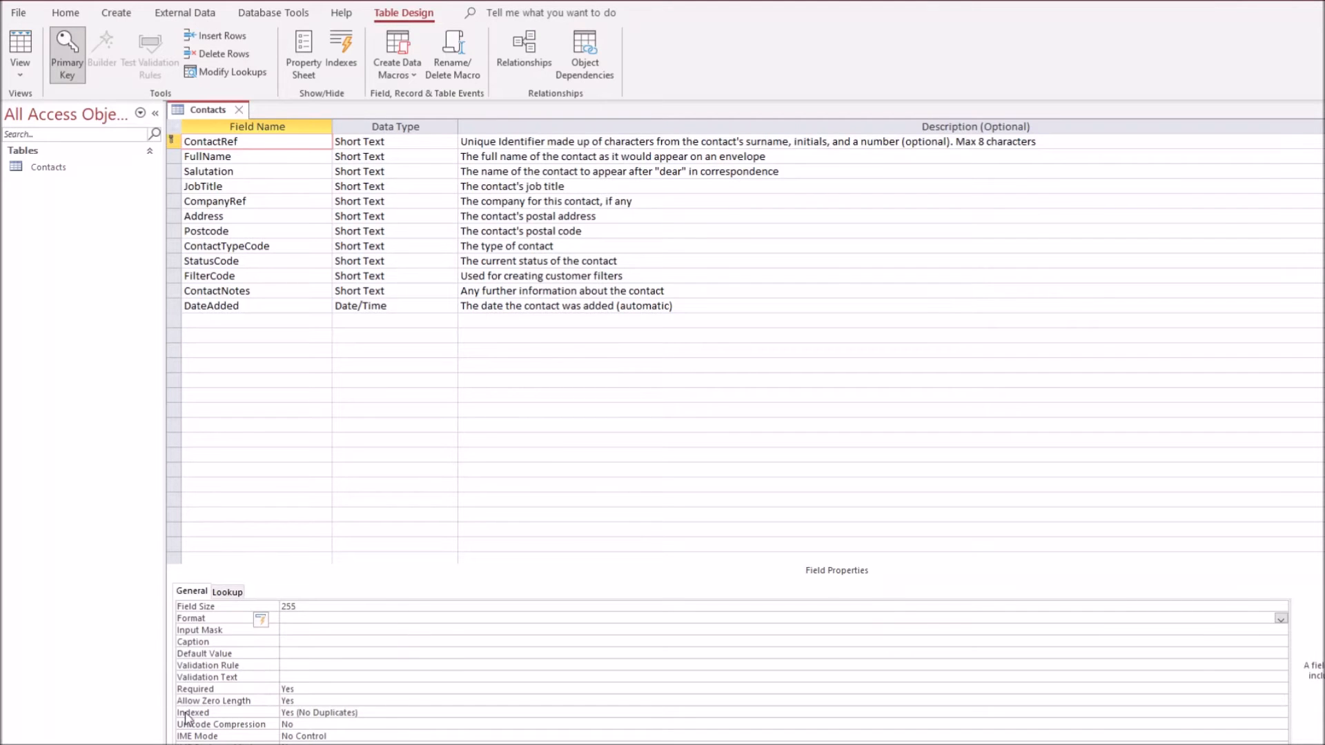
Set the Postcode field's size to 8 and its format to ">"
left_click(260, 234)
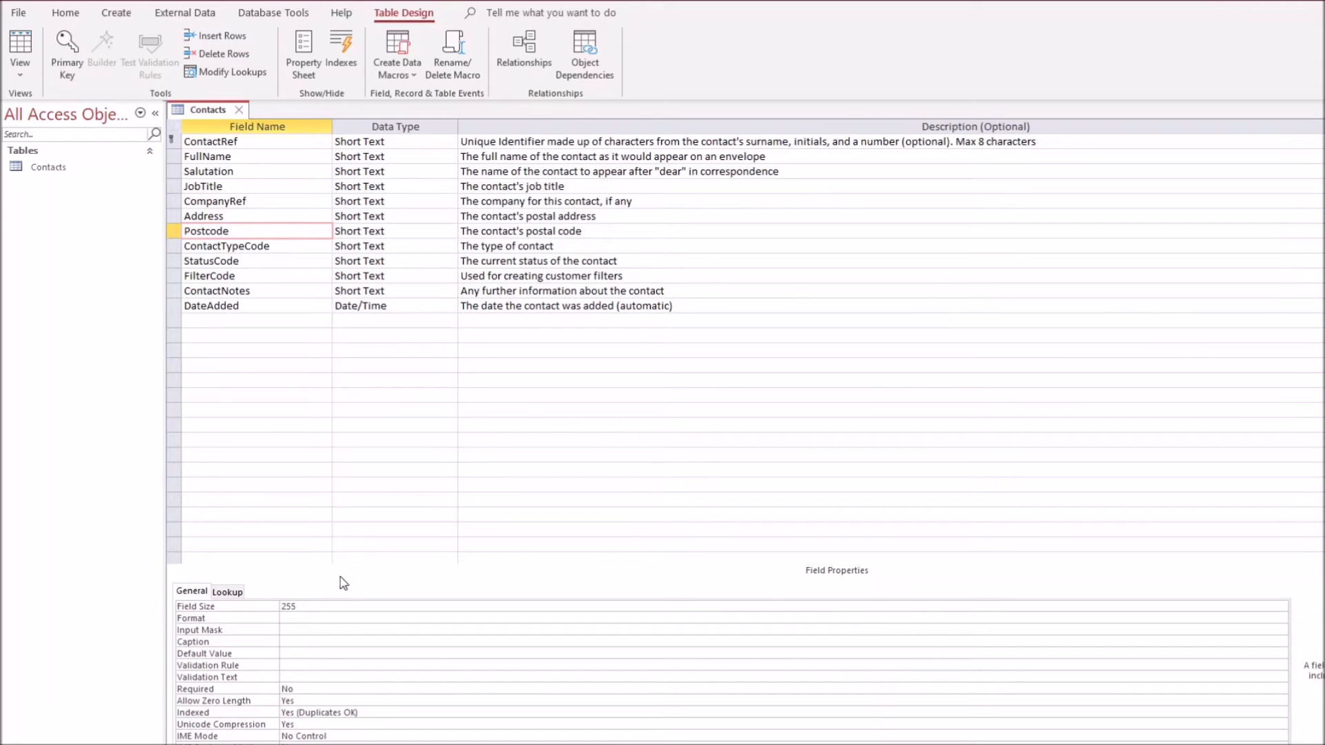
double_click(317, 606)
type("8")
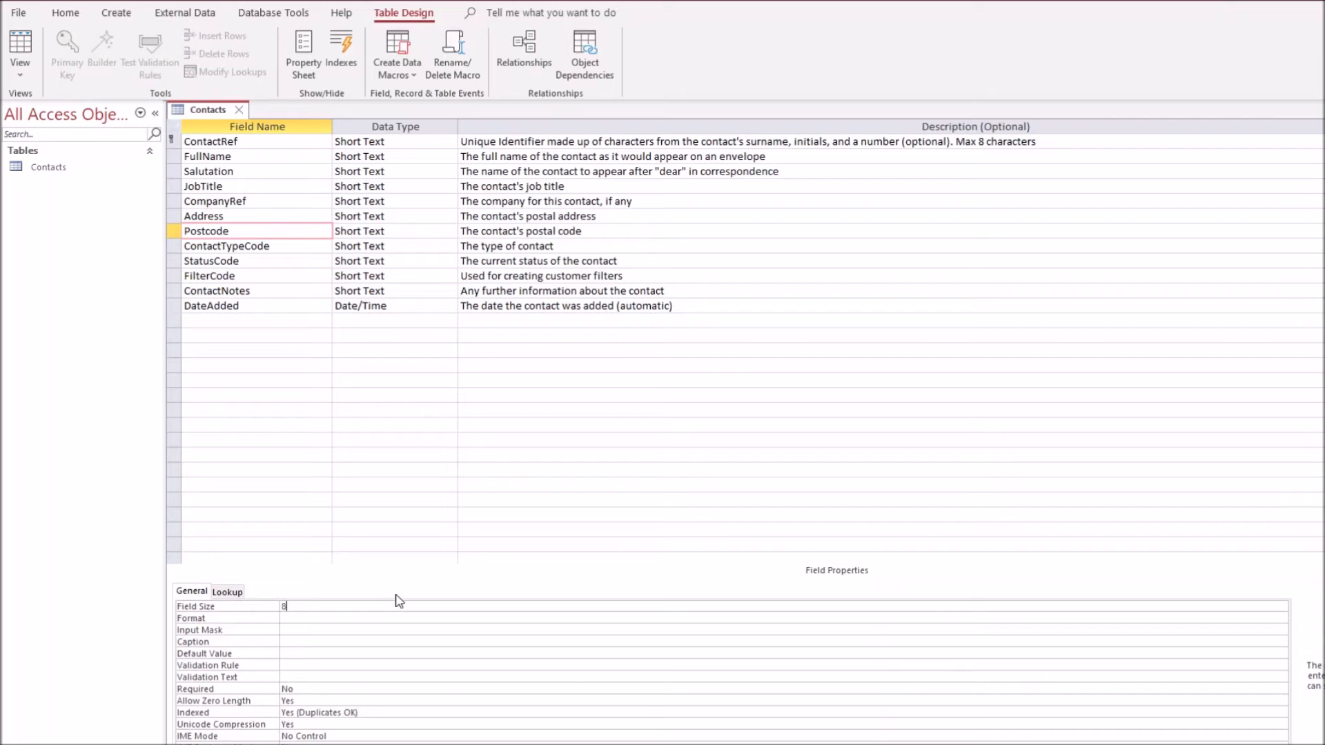
left_click(311, 617)
type(">")
Set the format of the ContactRef field to ">"
left_click(285, 143)
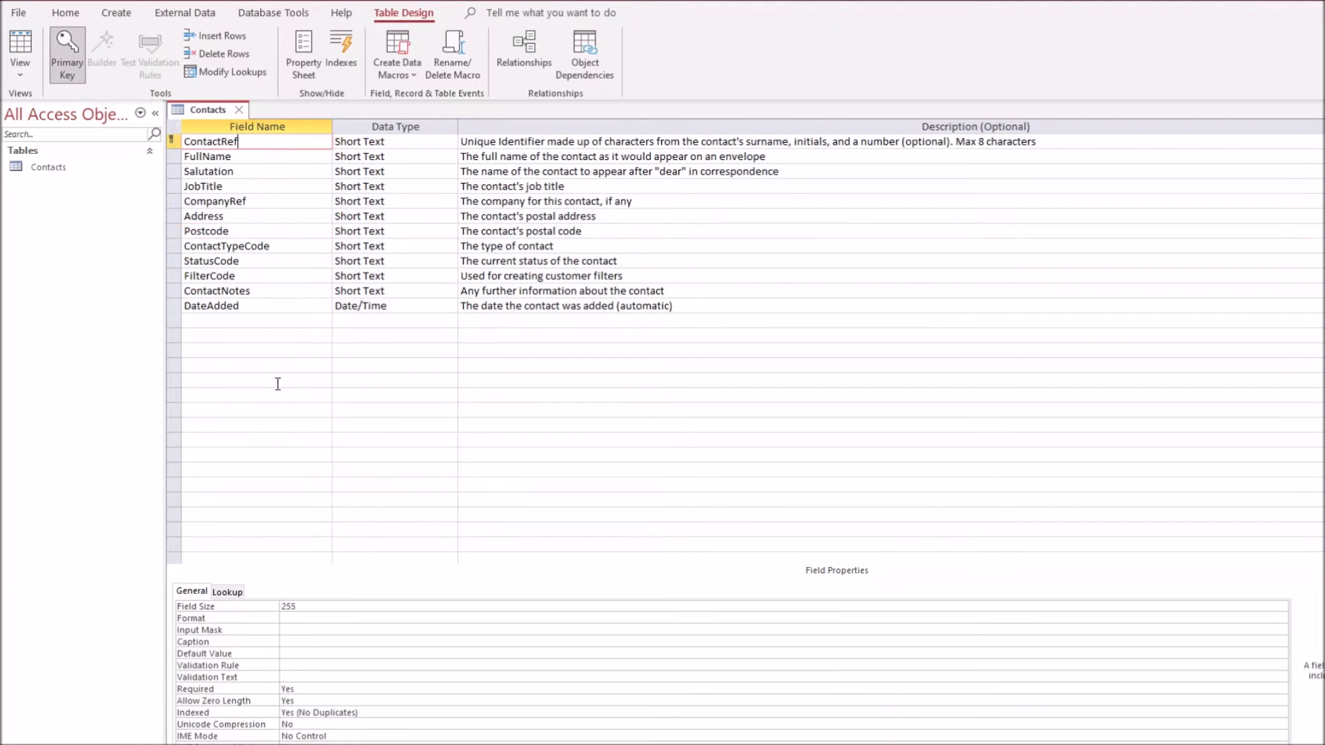
left_click(295, 618)
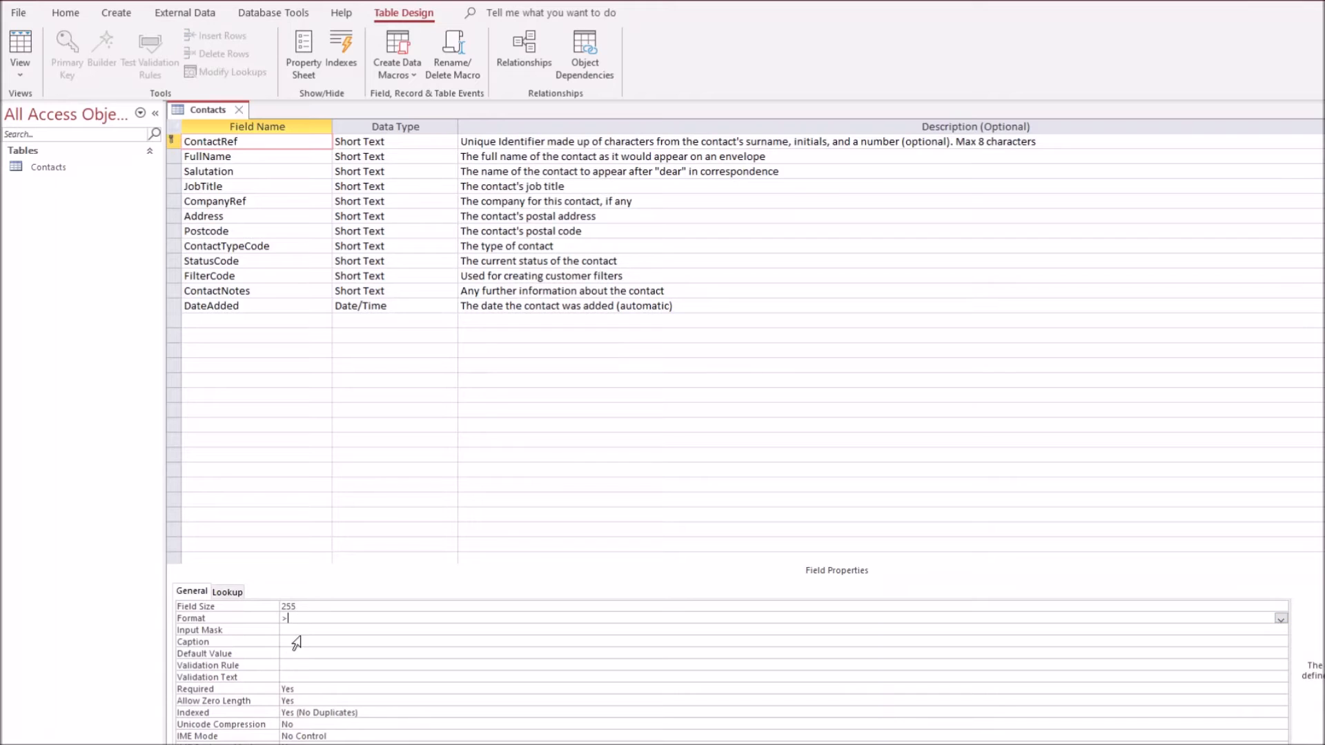
left_click(289, 350)
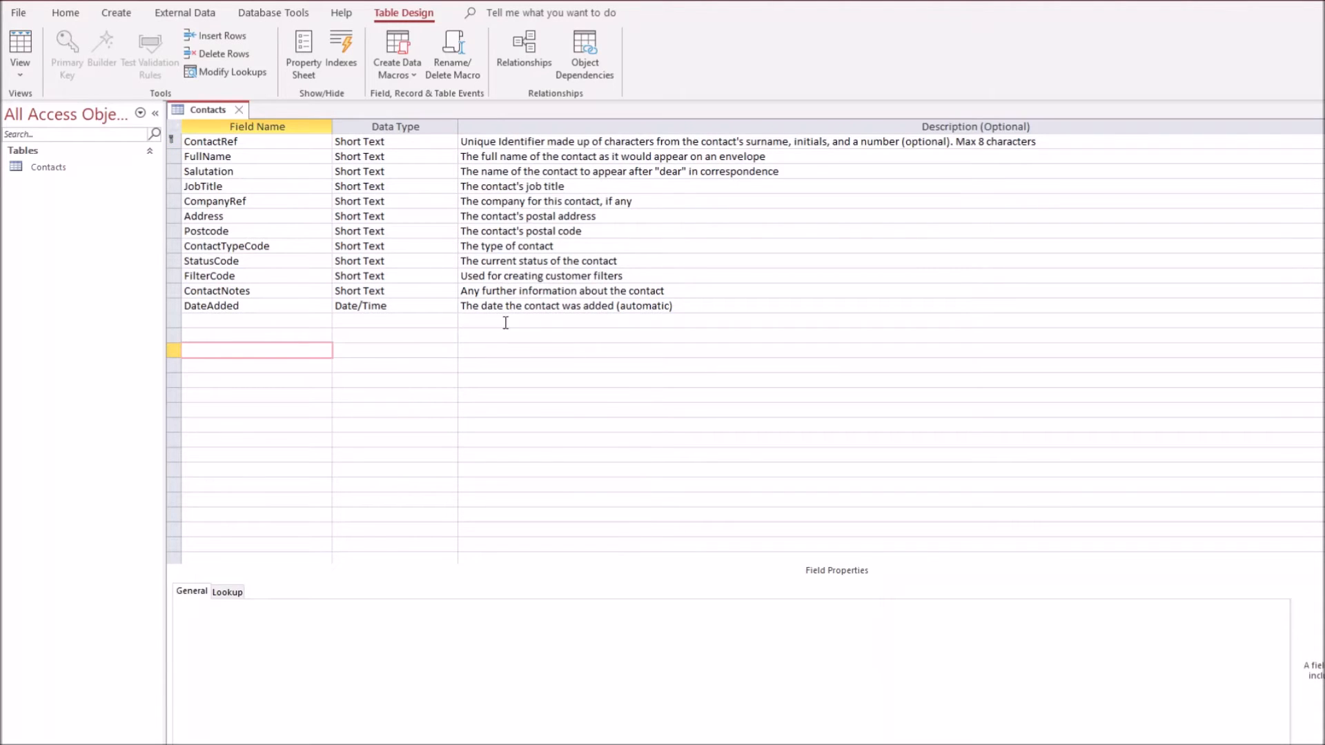
Examine the Contacts table's properties in the Property Sheet and close it
key("alt+Return")
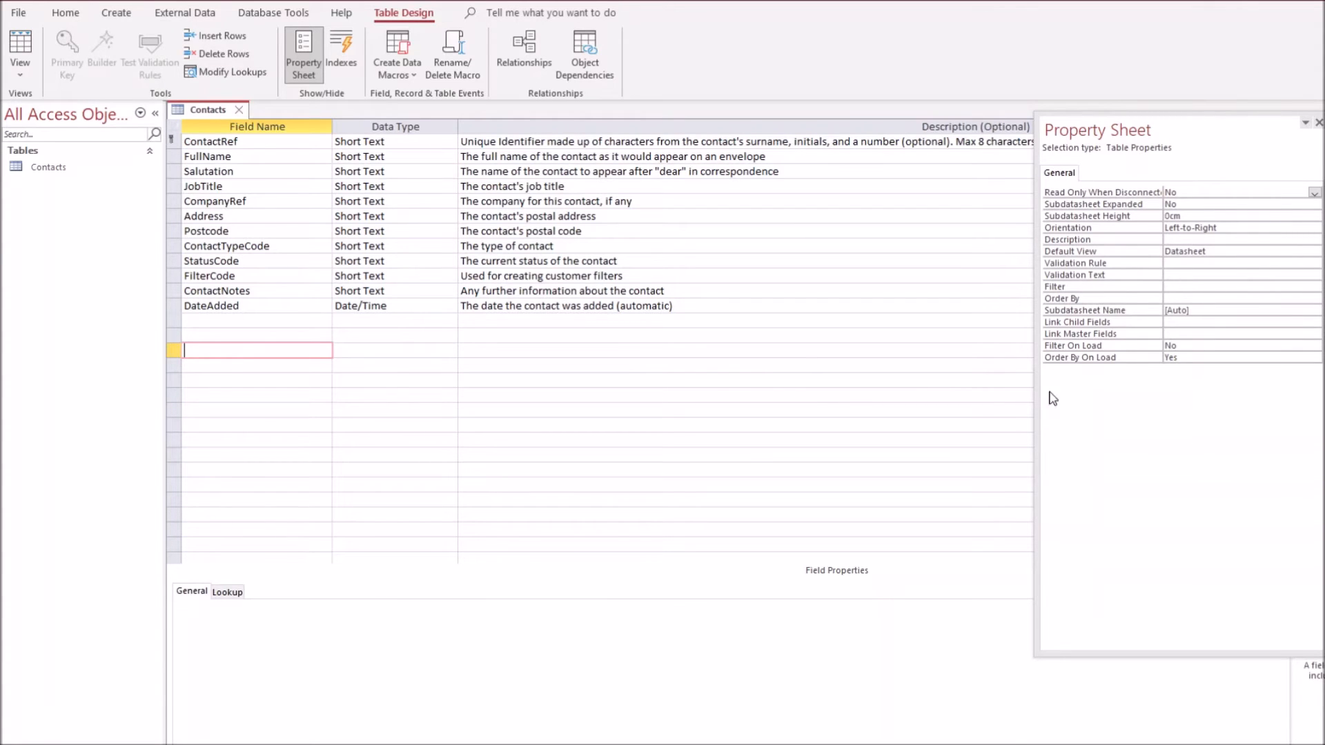
left_click(1319, 123)
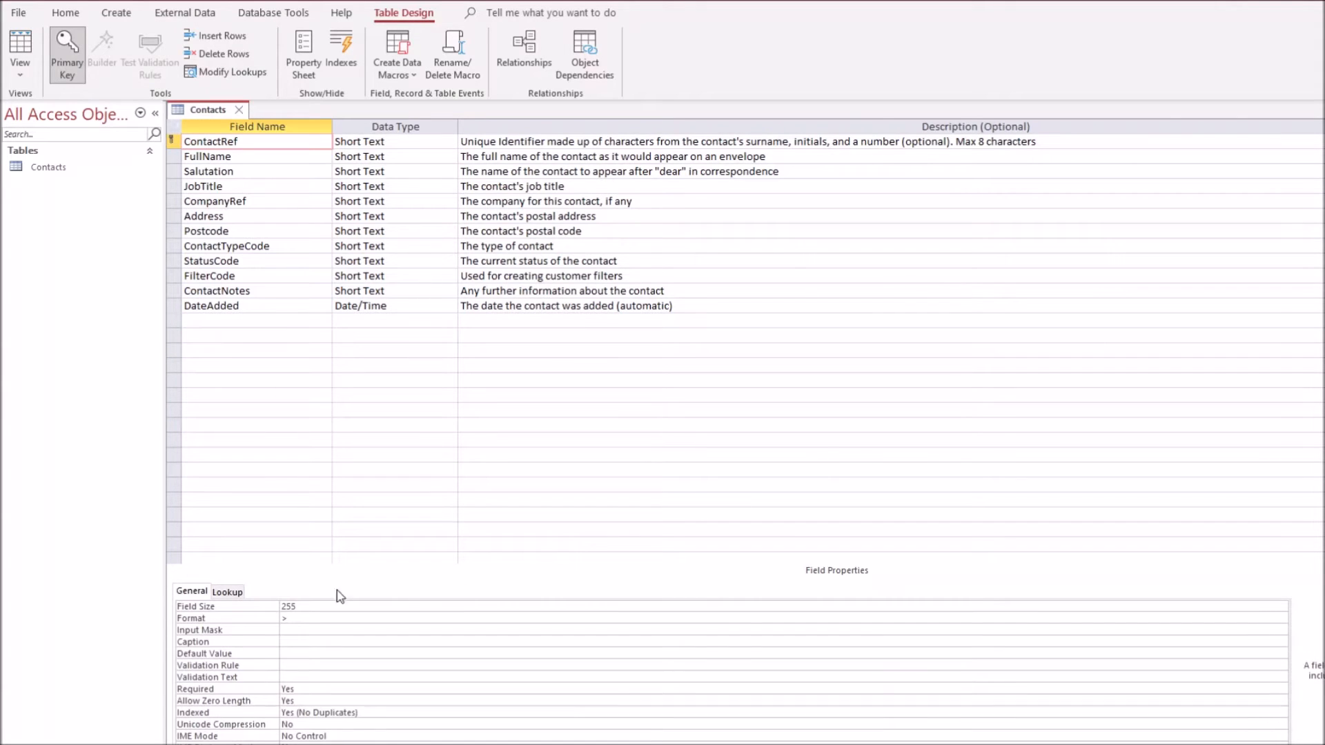
Set the field size of ContactRef to 10
left_click(288, 607)
double_click(305, 605)
type("10")
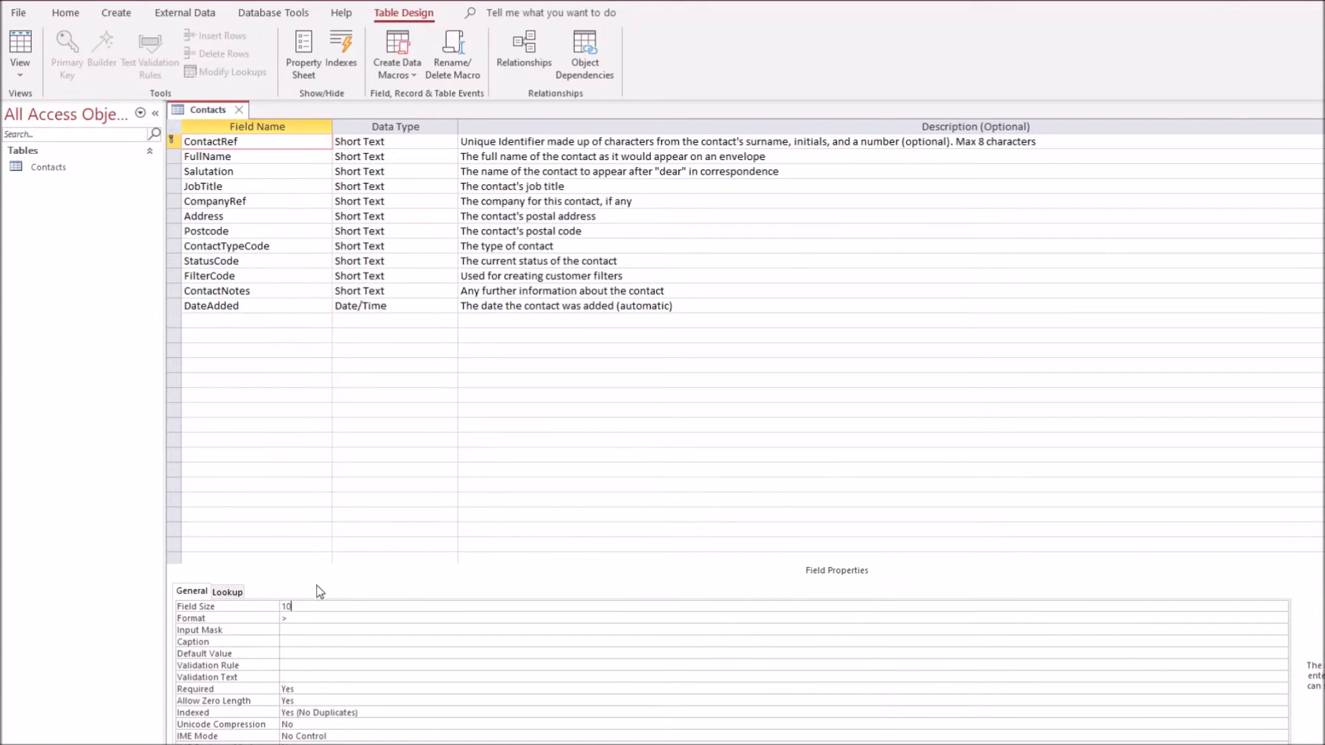
Change the FullName field's size and set the Salutation field's size to 10
left_click(264, 158)
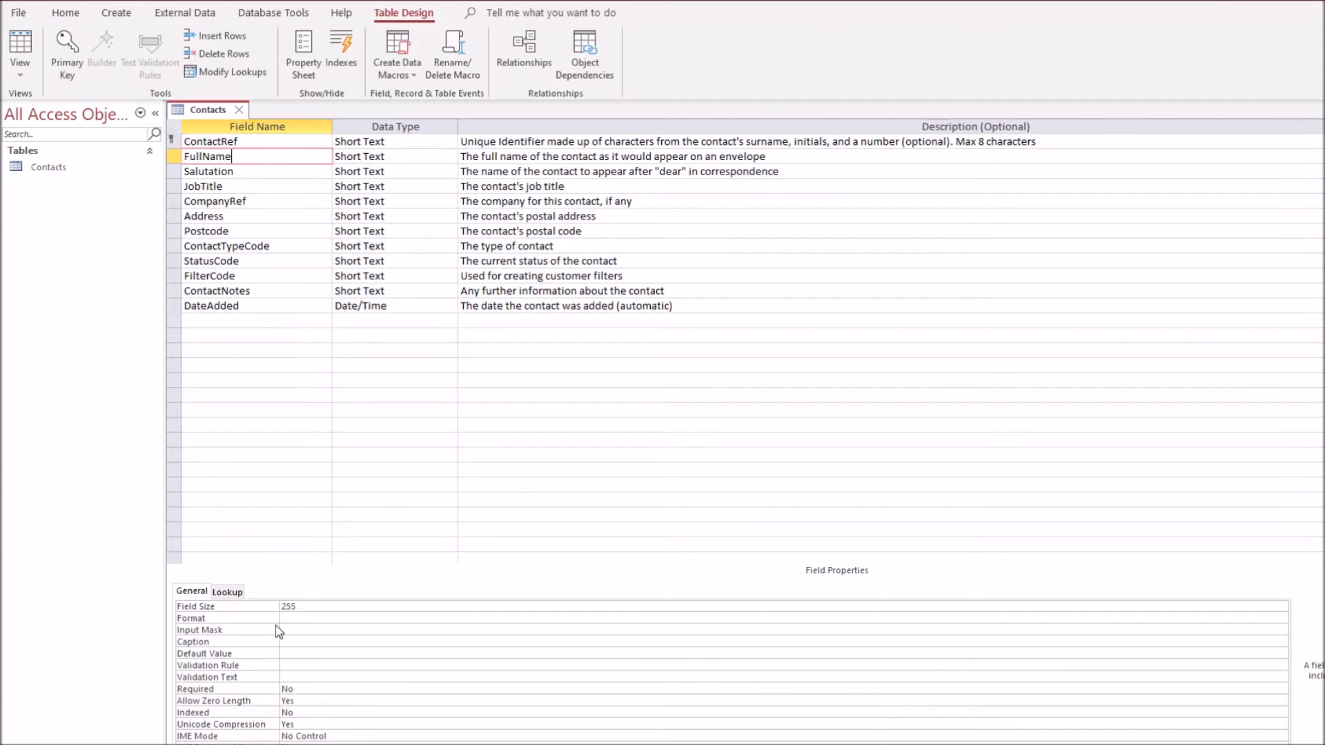
double_click(300, 607)
type("50")
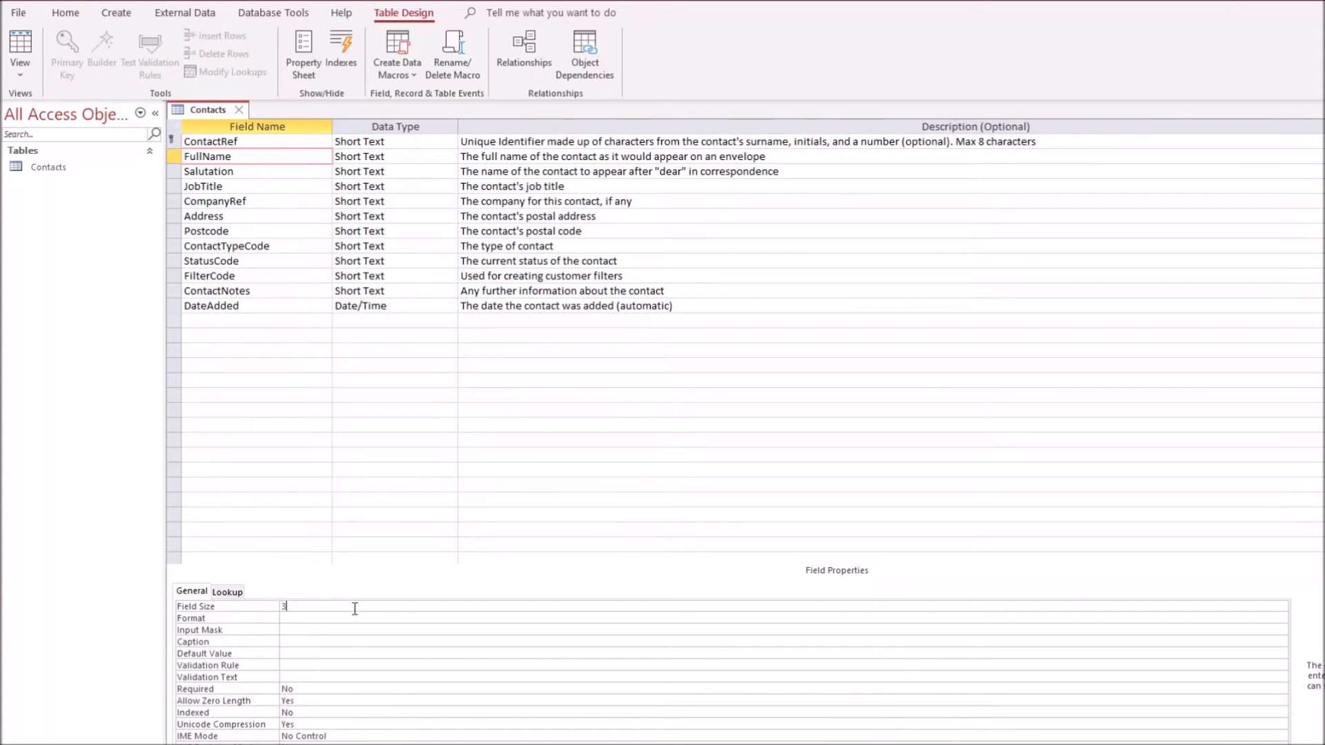
left_click(259, 172)
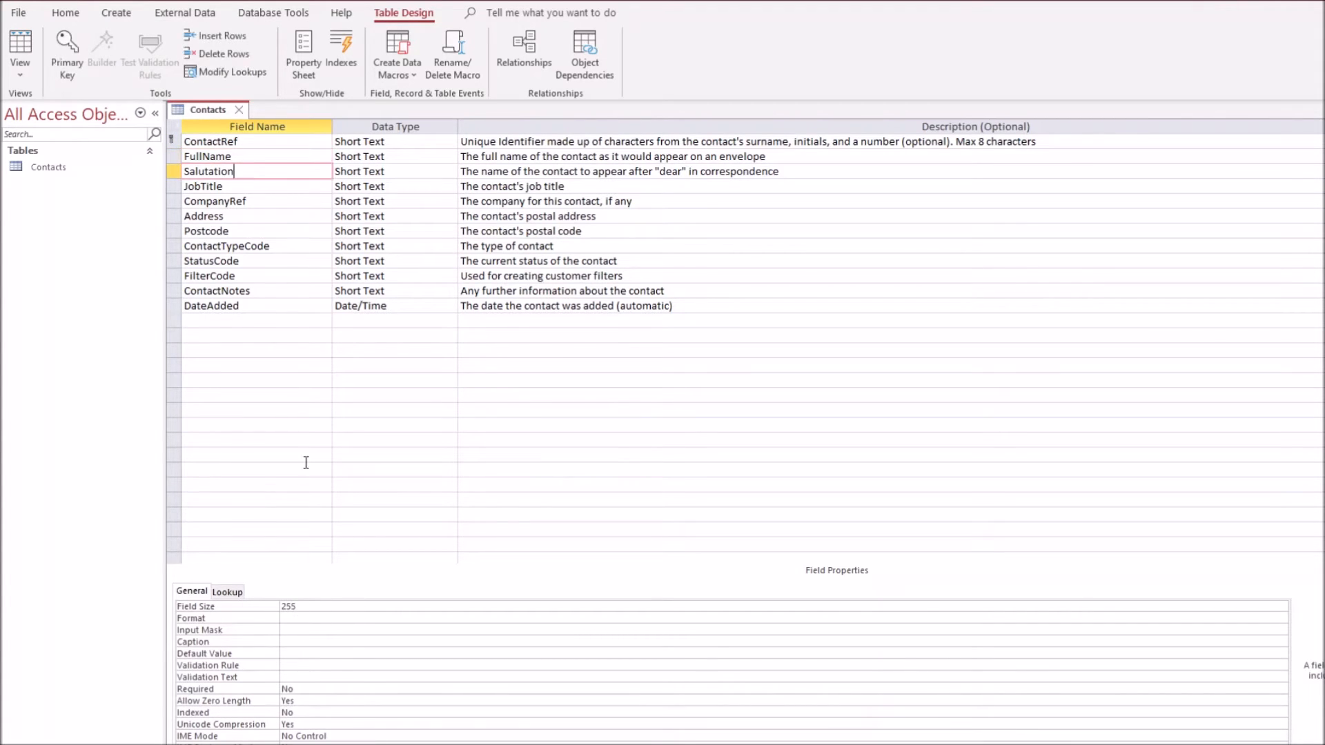
double_click(304, 607)
type("10")
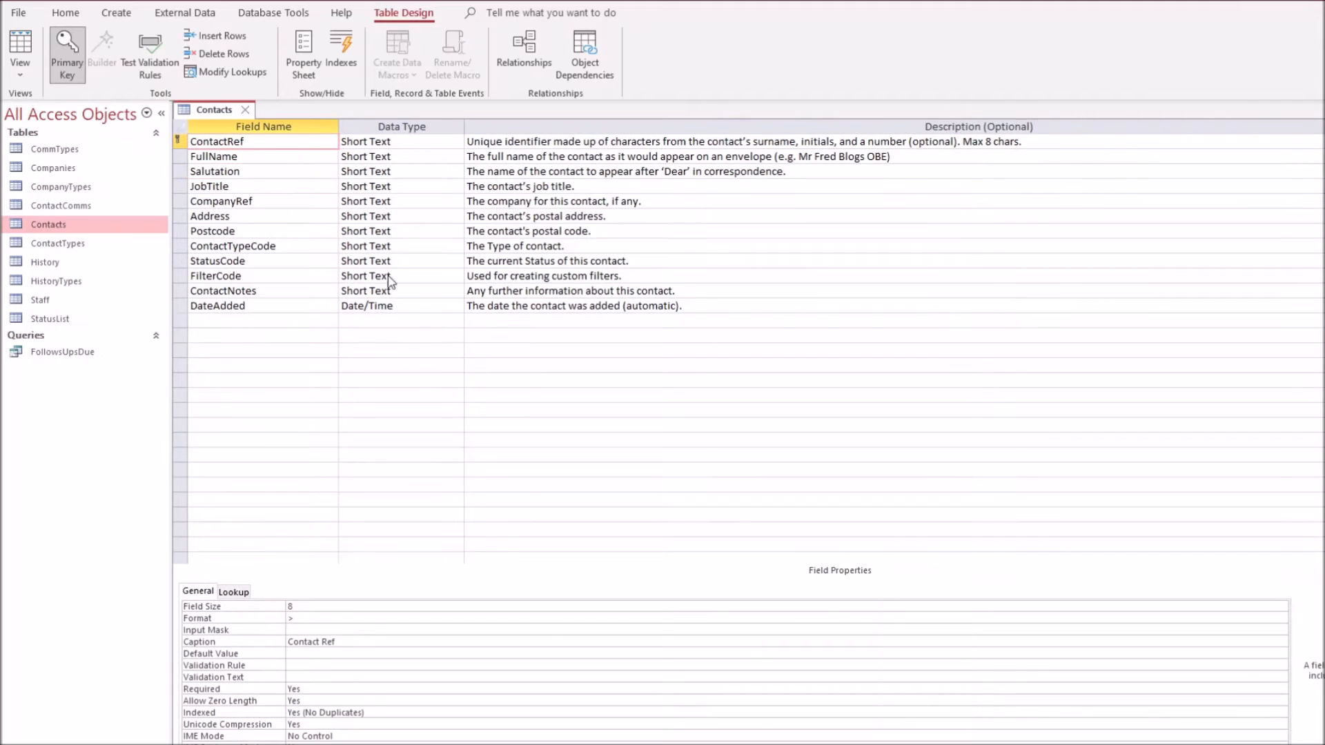
Give the ContactNotes field the caption "Contact Notes"
left_click(250, 291)
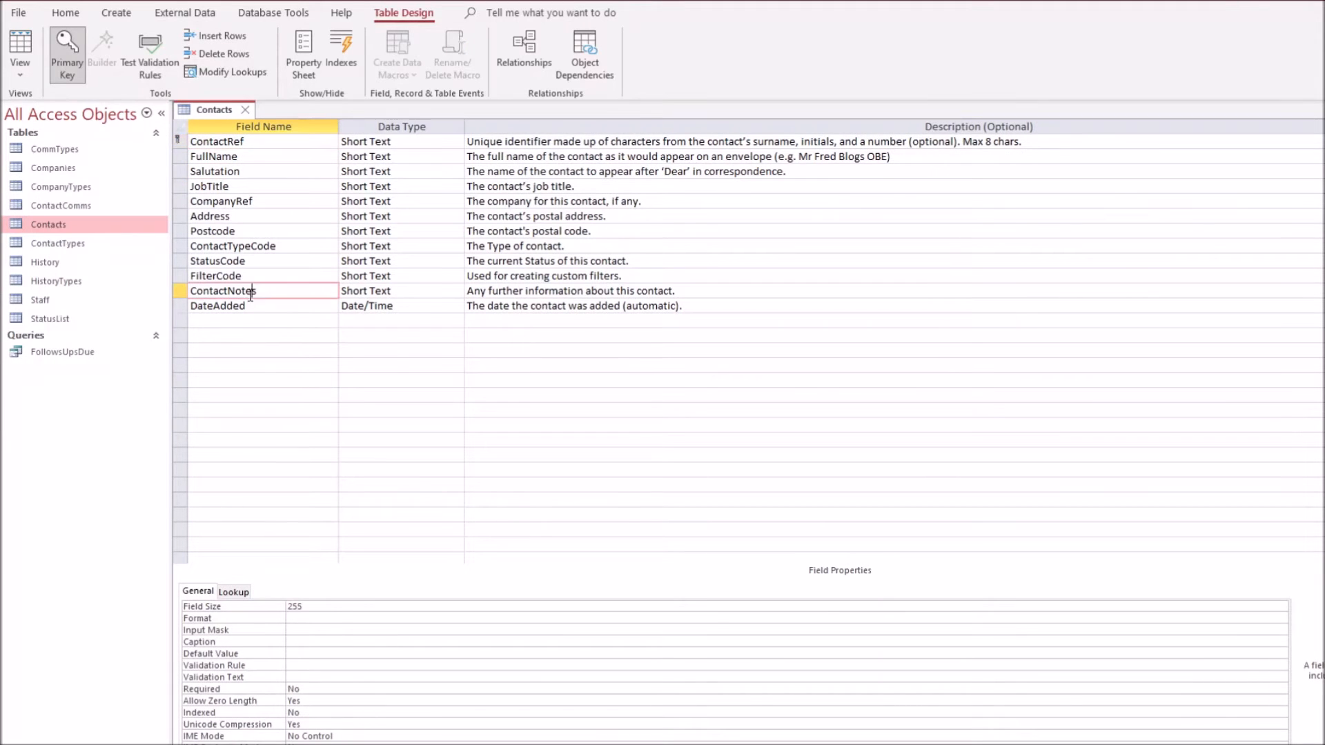
left_click(307, 643)
type("Contact Notes")
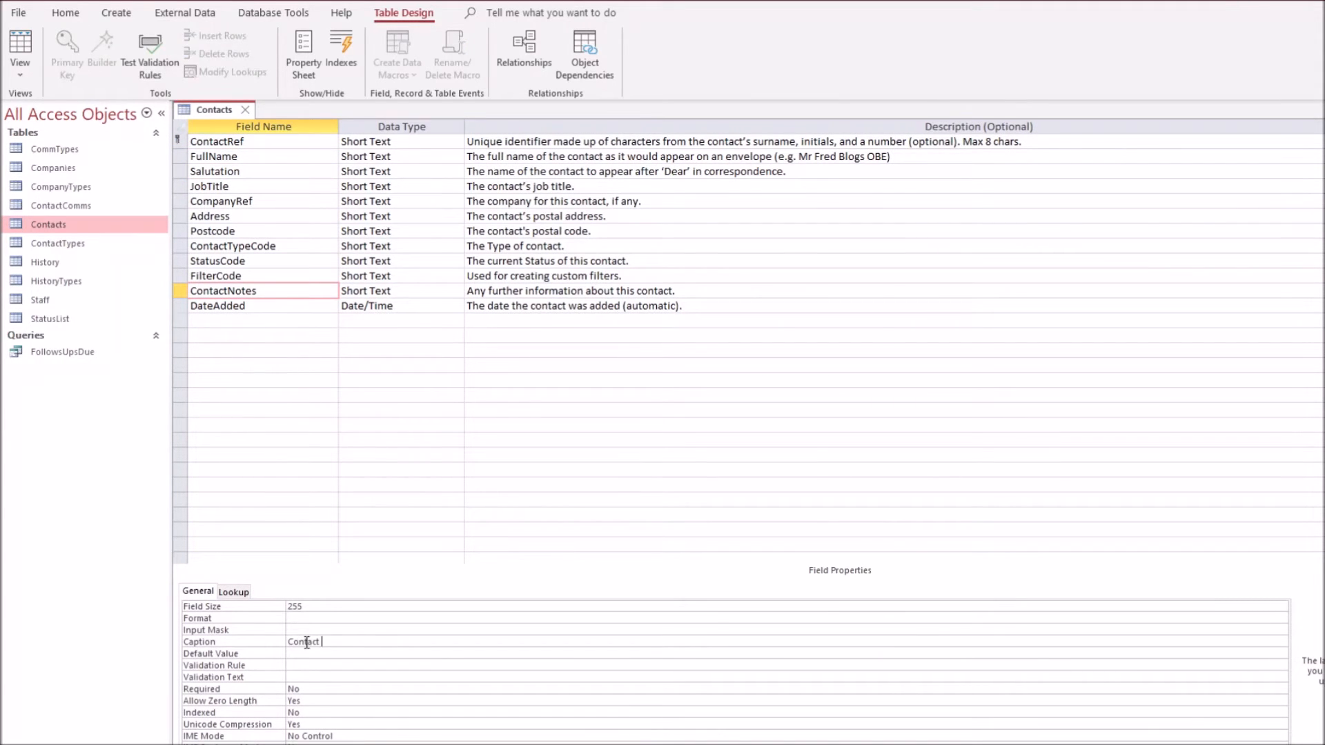
Close the Contacts table design, saving the changes, and open the table again
left_click(245, 110)
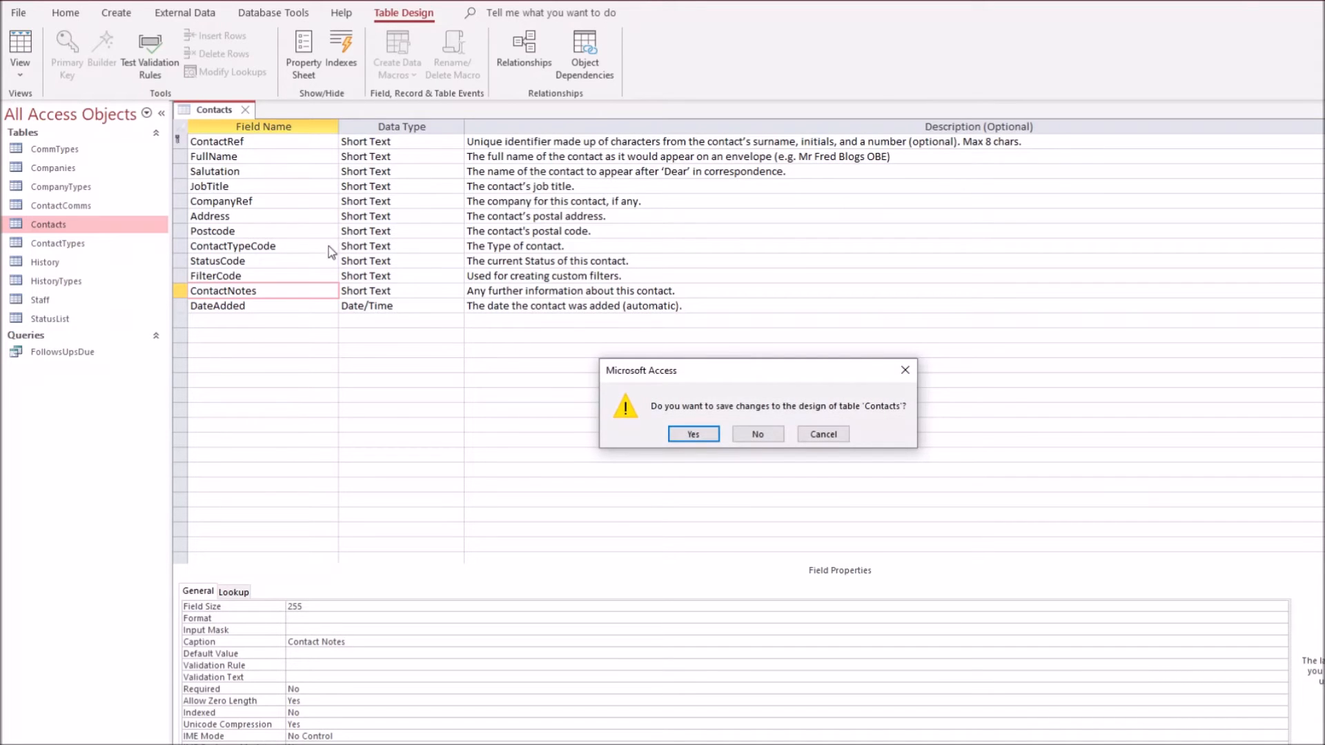
left_click(704, 436)
double_click(117, 225)
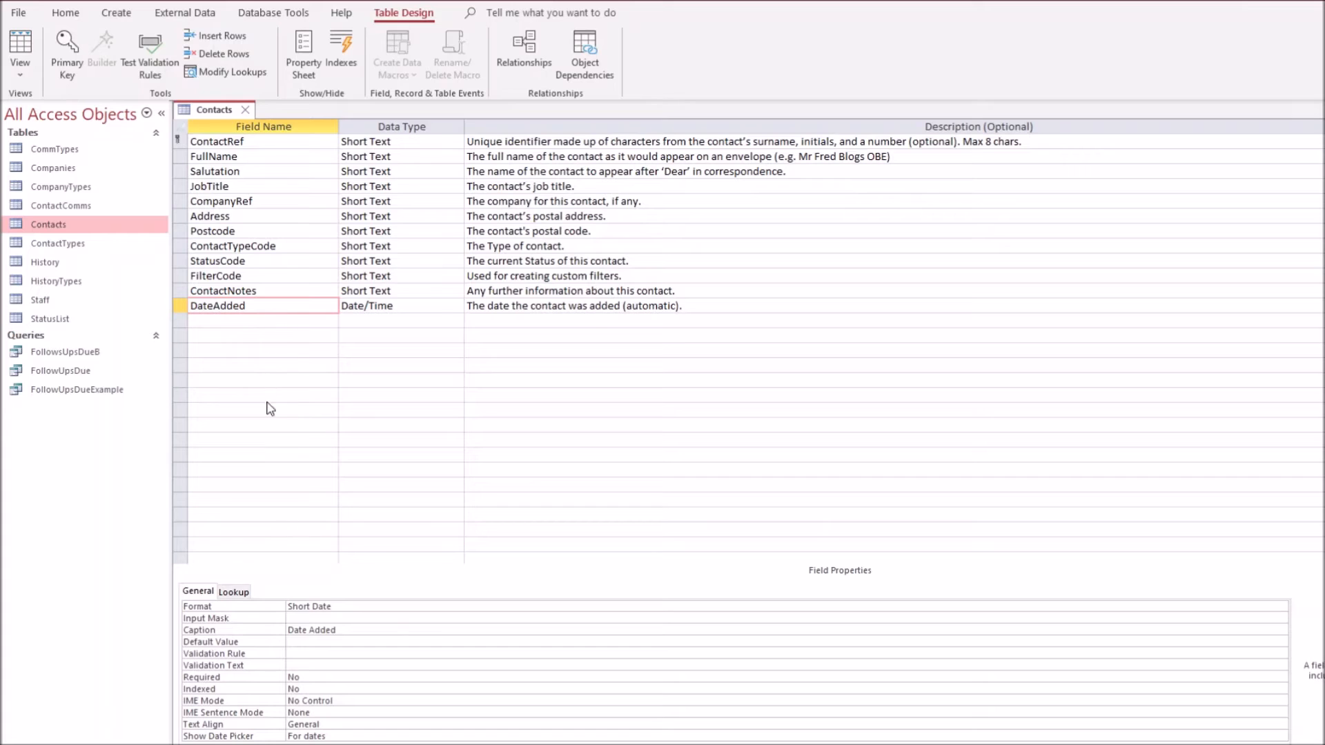
Set the default value of the DateAdded field to Date()
left_click(293, 641)
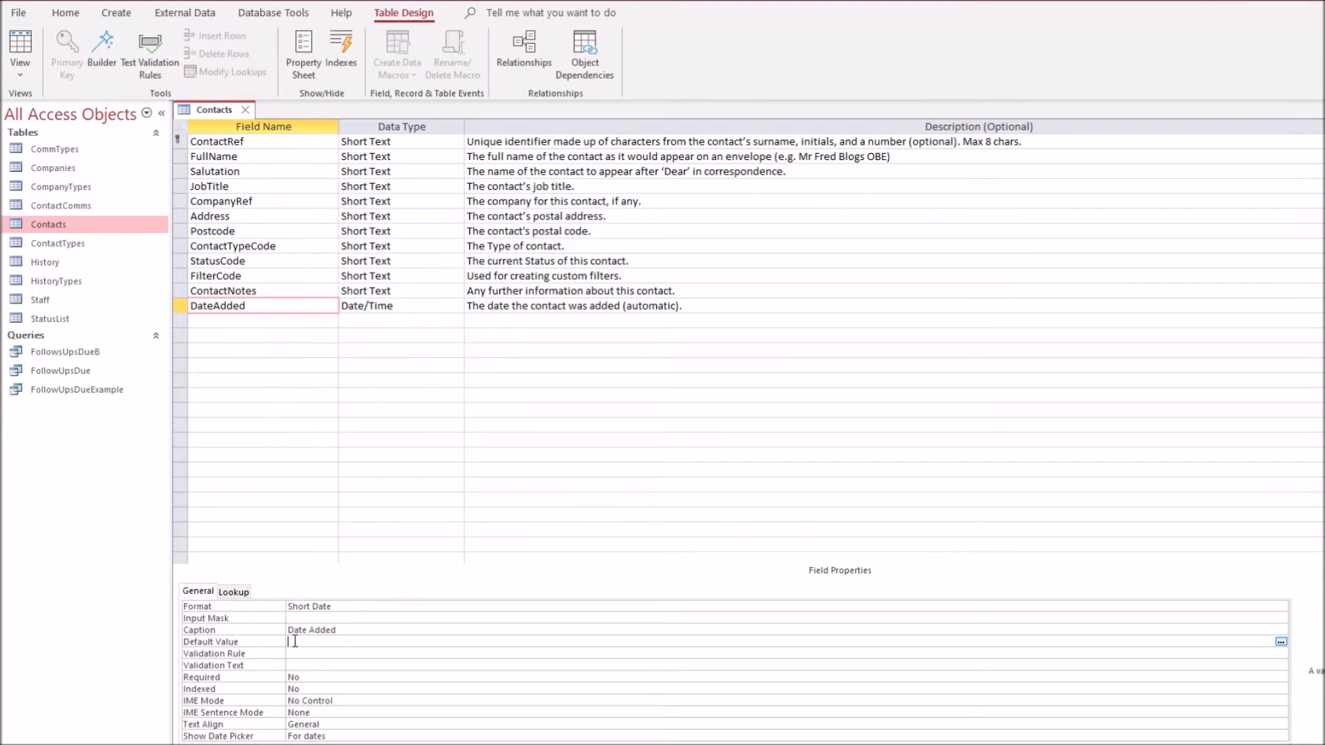
type("Date()")
key("Return")
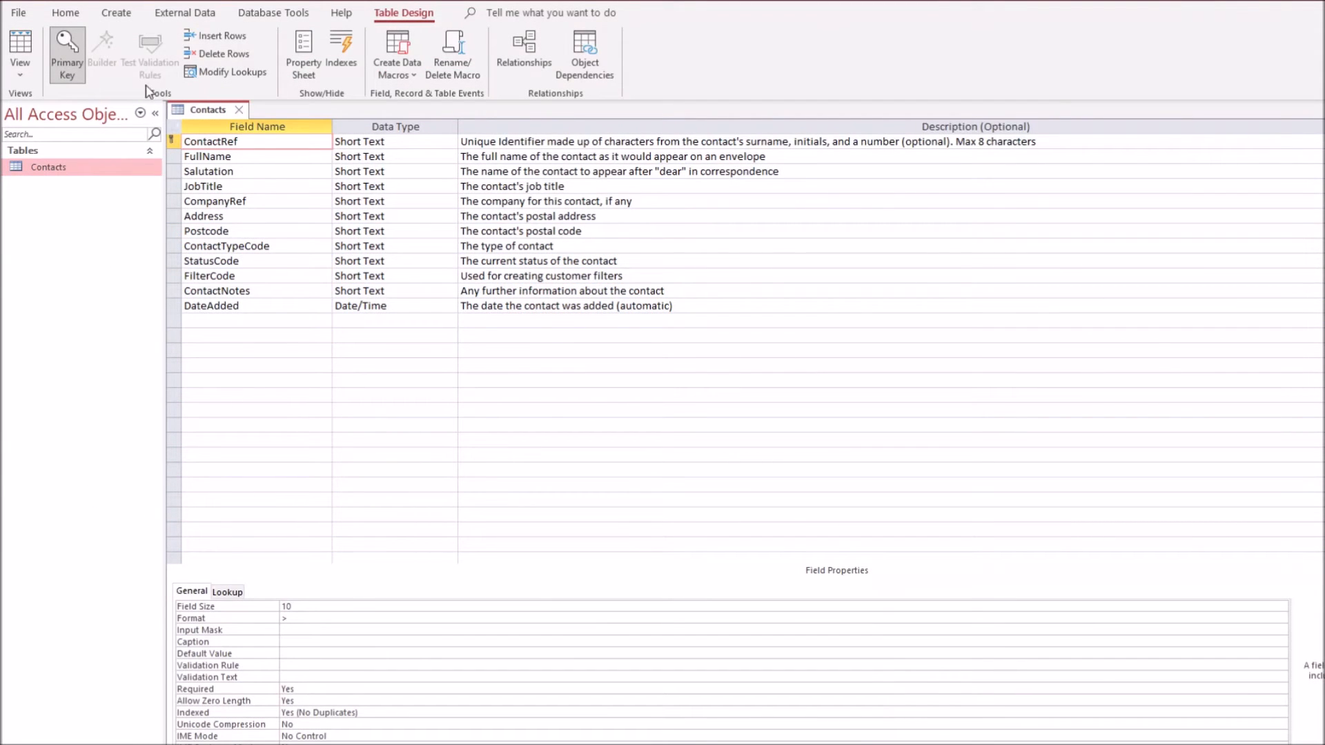
Create a new blank table in Design View
left_click(127, 17)
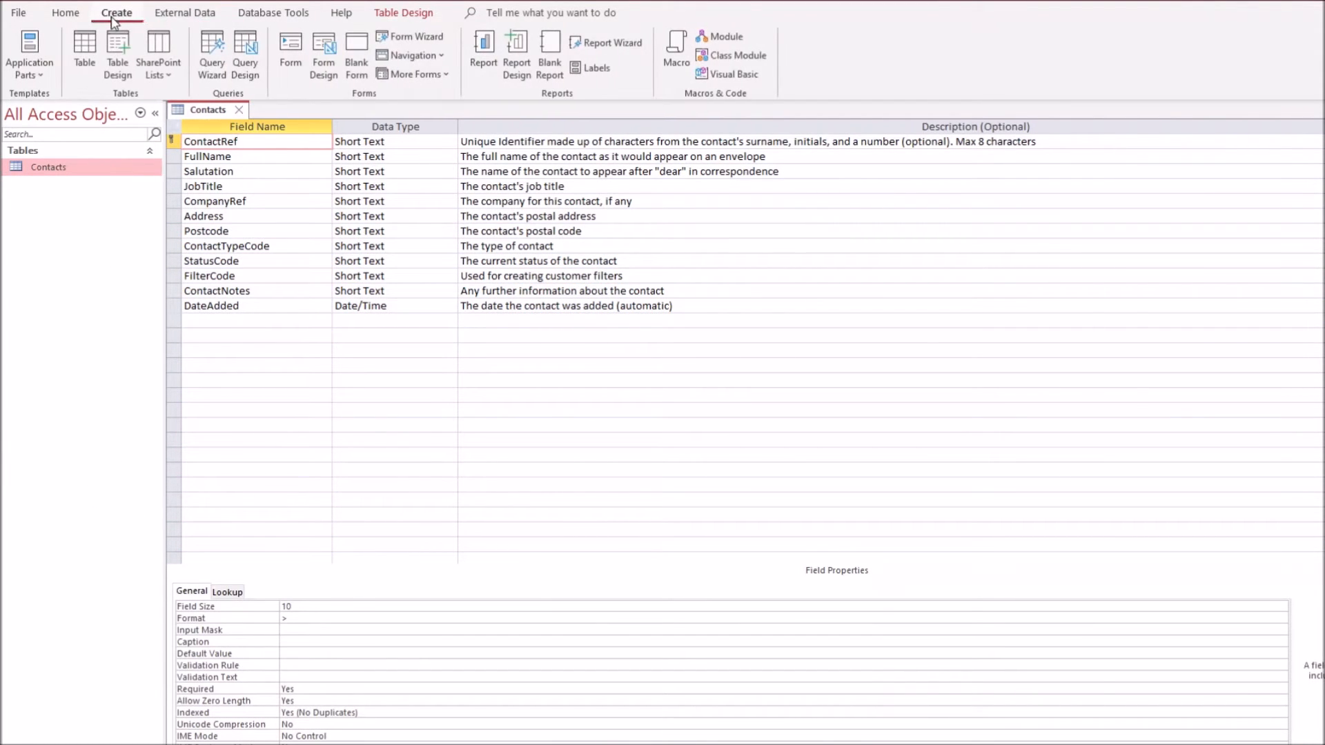
left_click(112, 52)
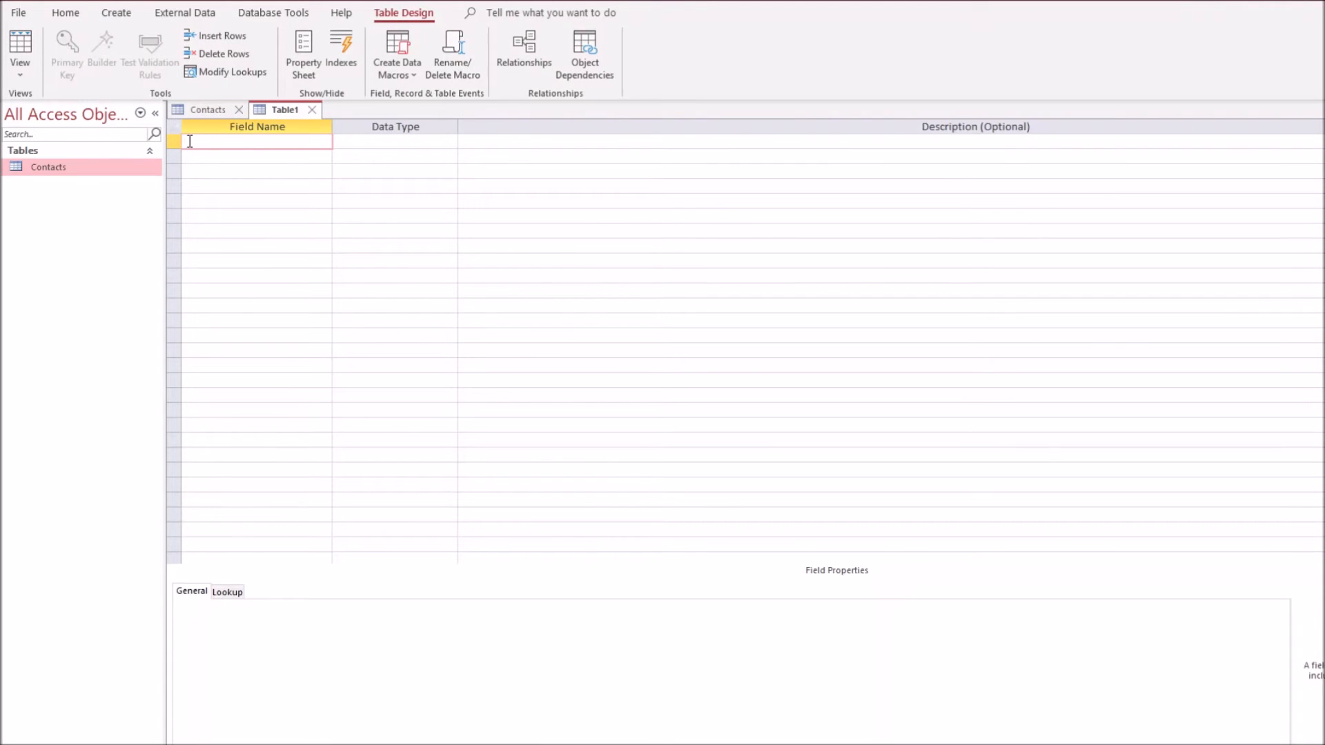
Add a CompanyRef field with the Short Text data type to the new table
type("CompanyRef")
key("Tab")
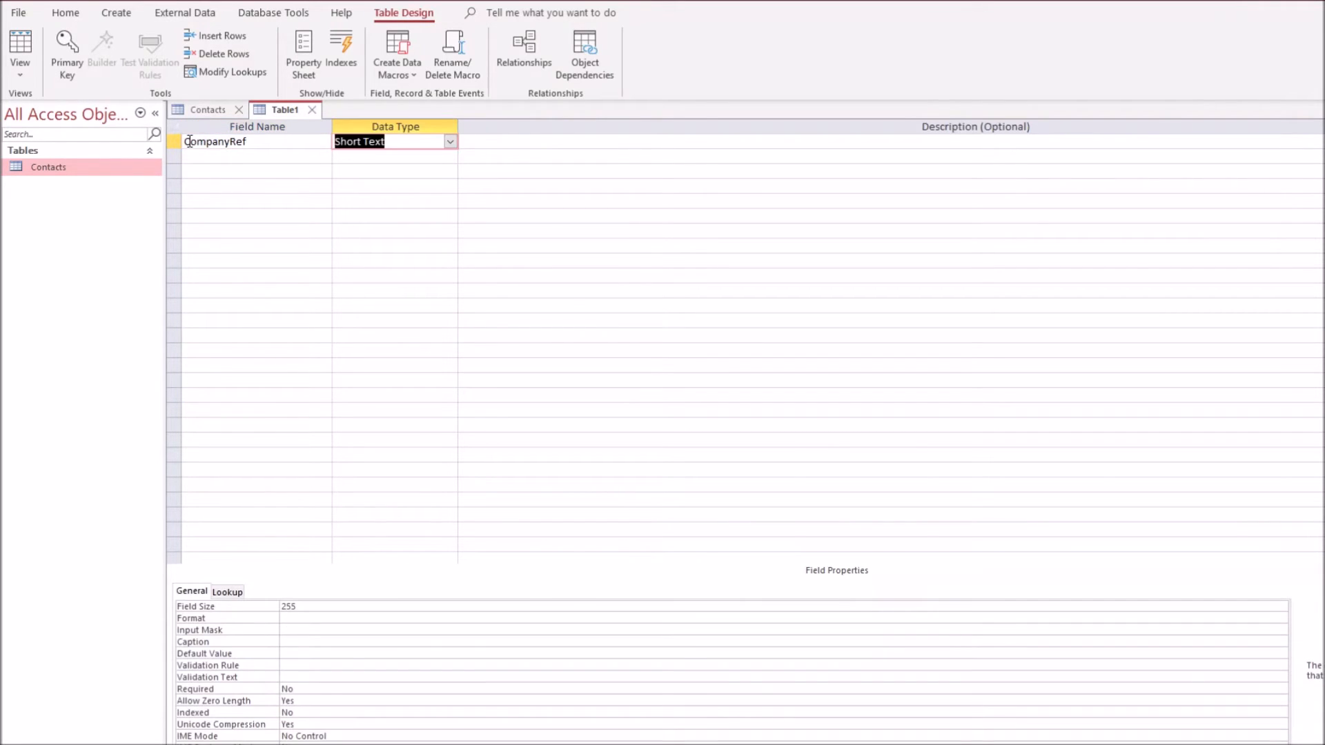
key("Tab")
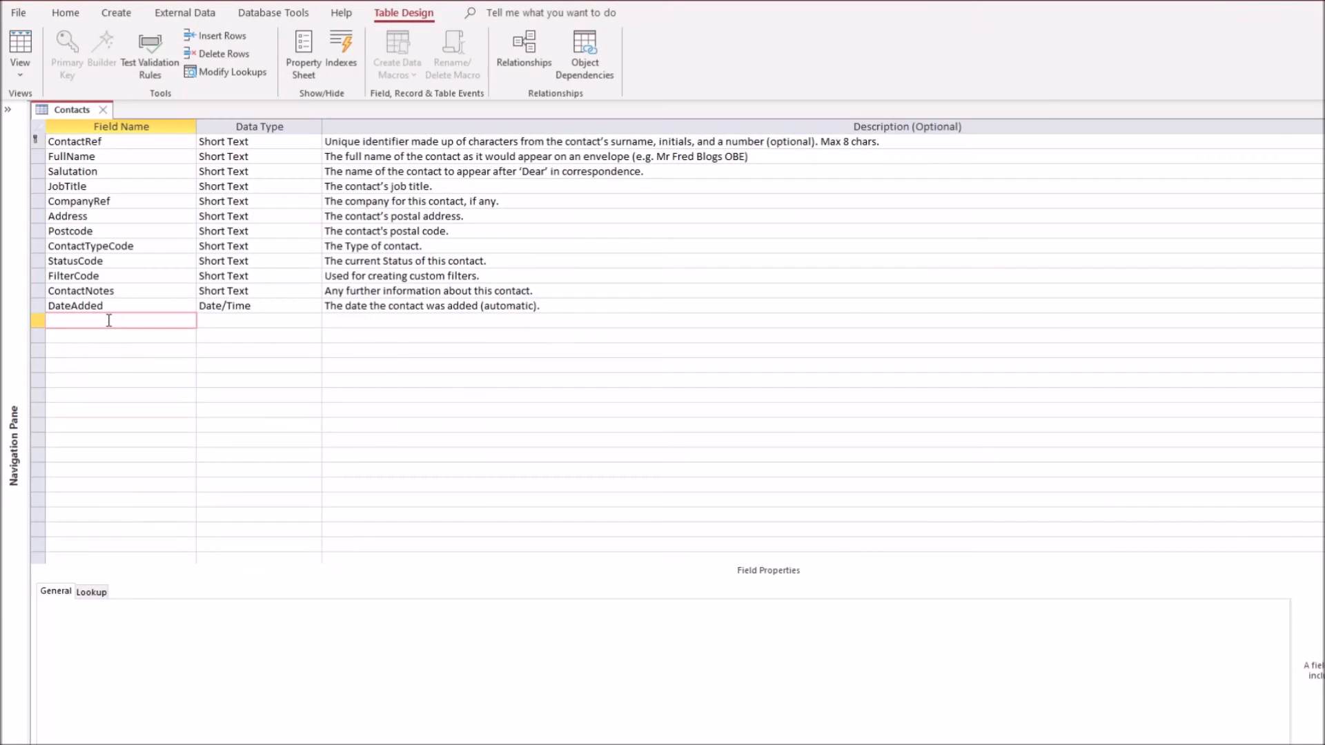
With the list of database objects shown, close the Relationships layout and open the Contacts table in Design View
key("F11")
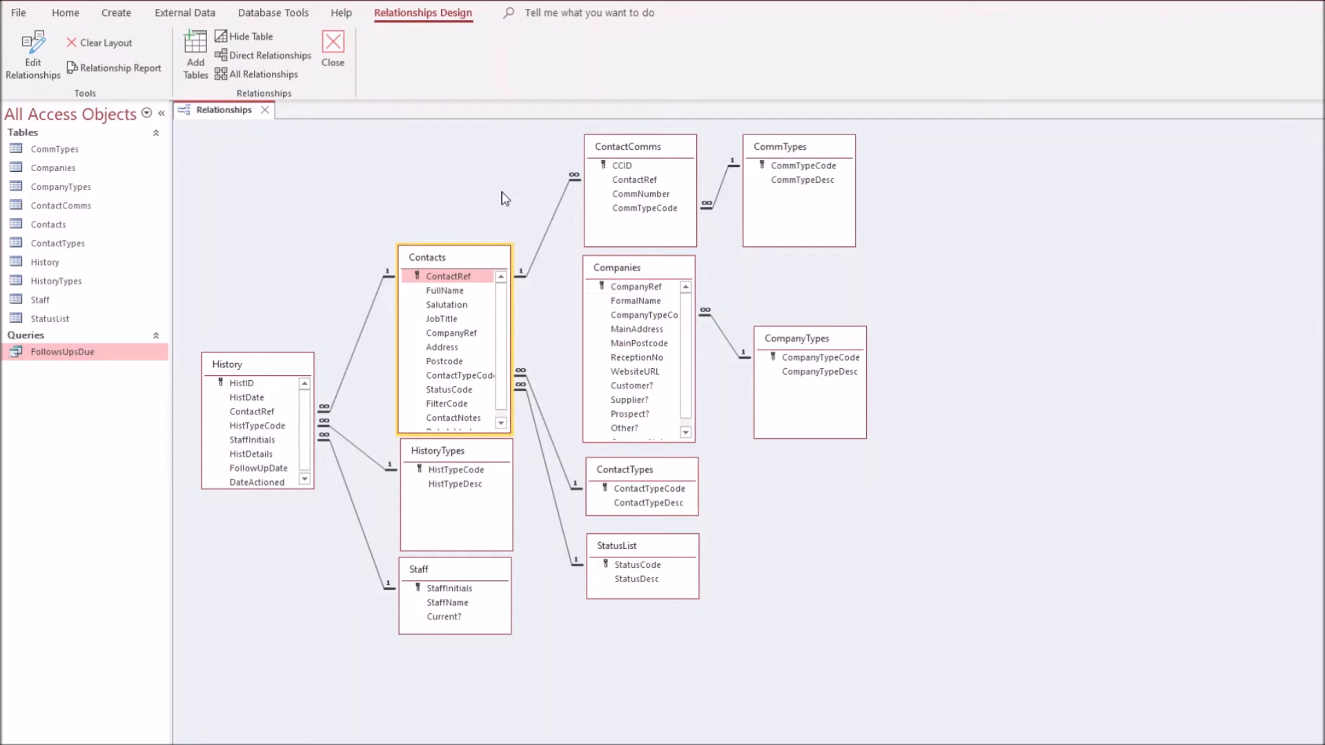
left_click(265, 111)
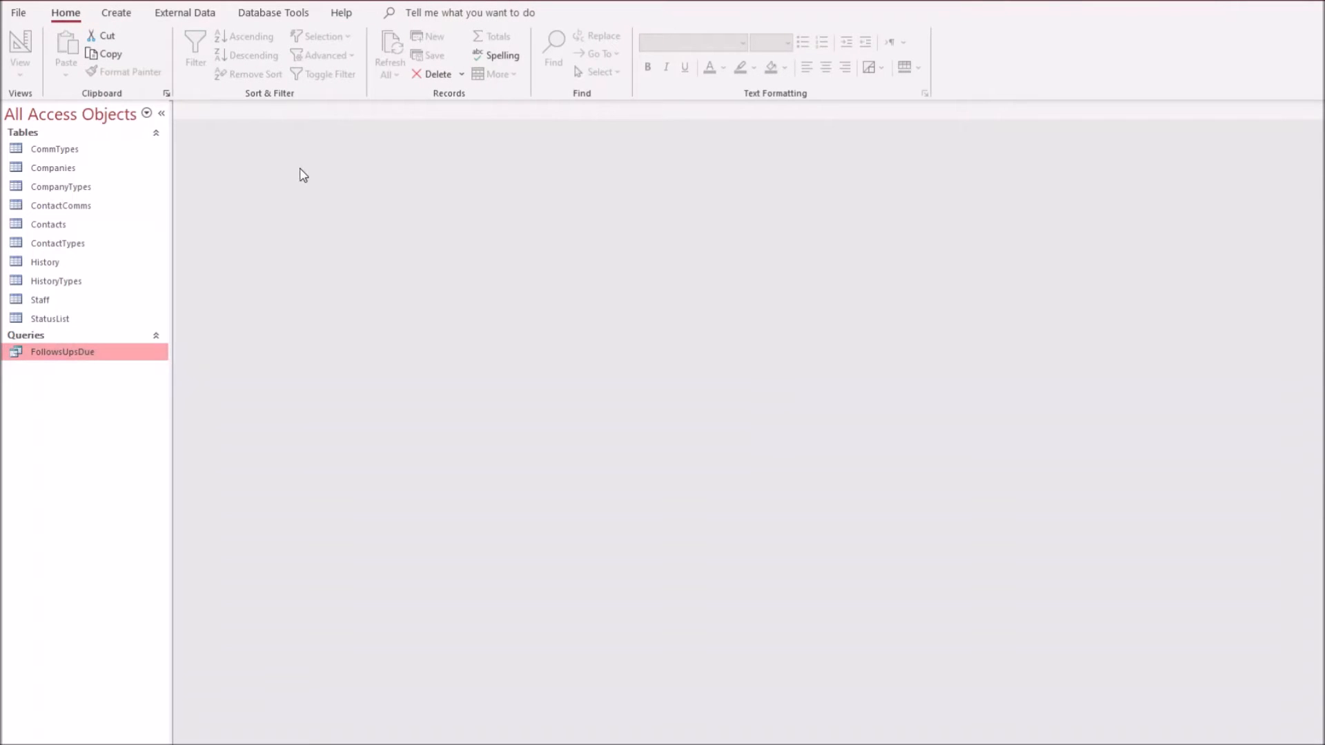
right_click(63, 228)
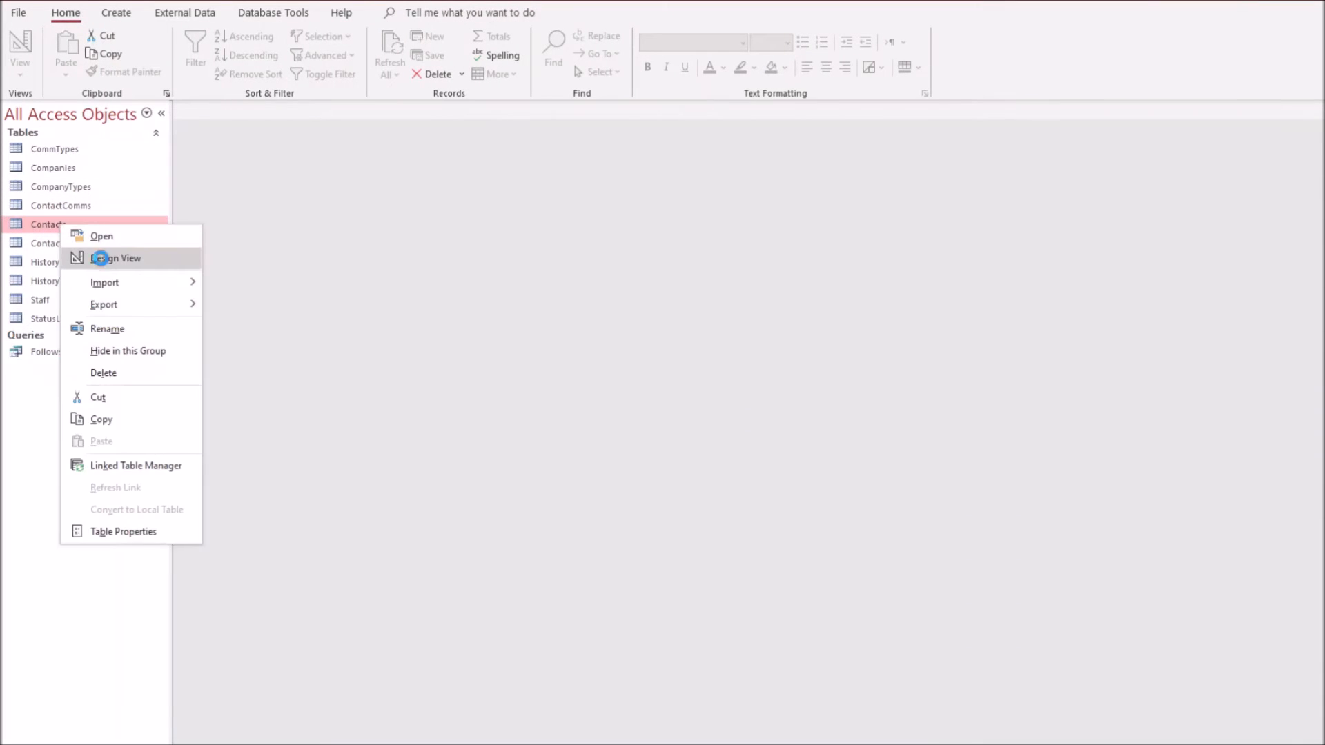
left_click(103, 258)
Start the Lookup Wizard for the CompanyRef field and have it take its values from the Companies table
left_click(455, 201)
left_click(456, 201)
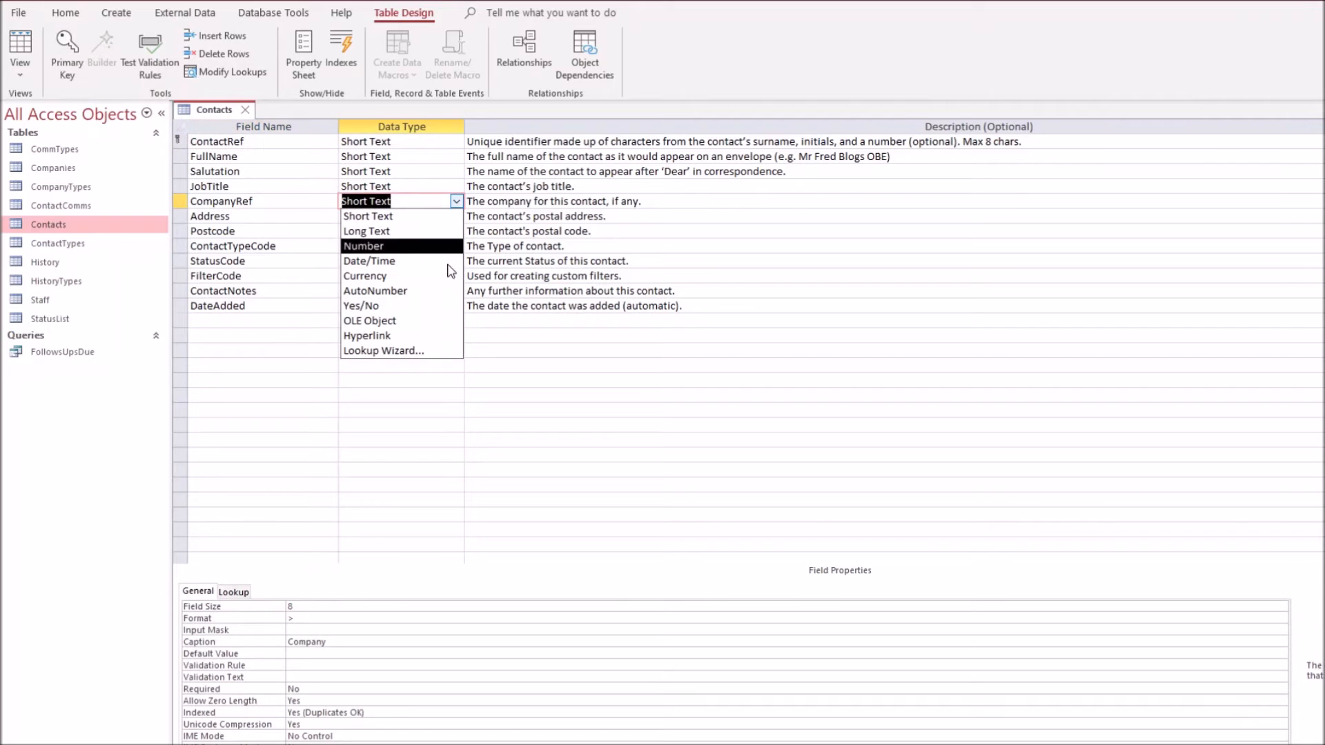
left_click(409, 351)
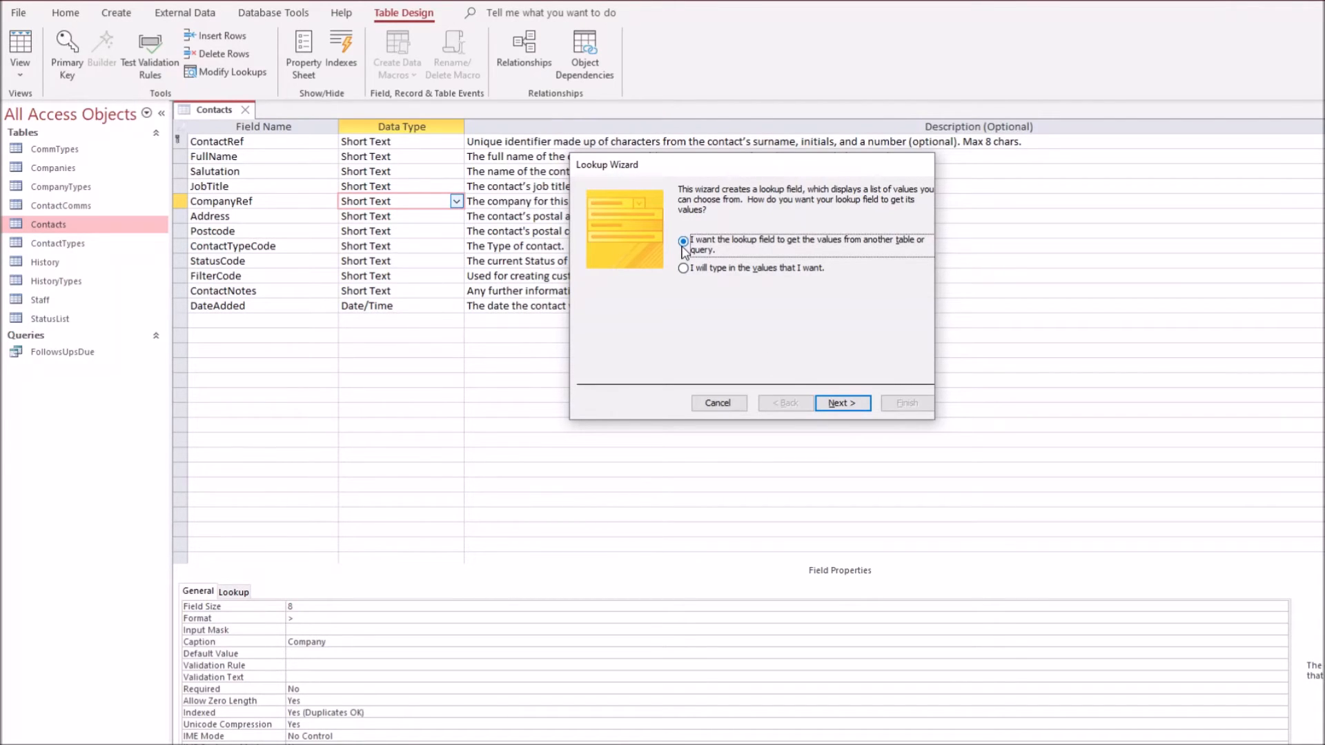
left_click(850, 405)
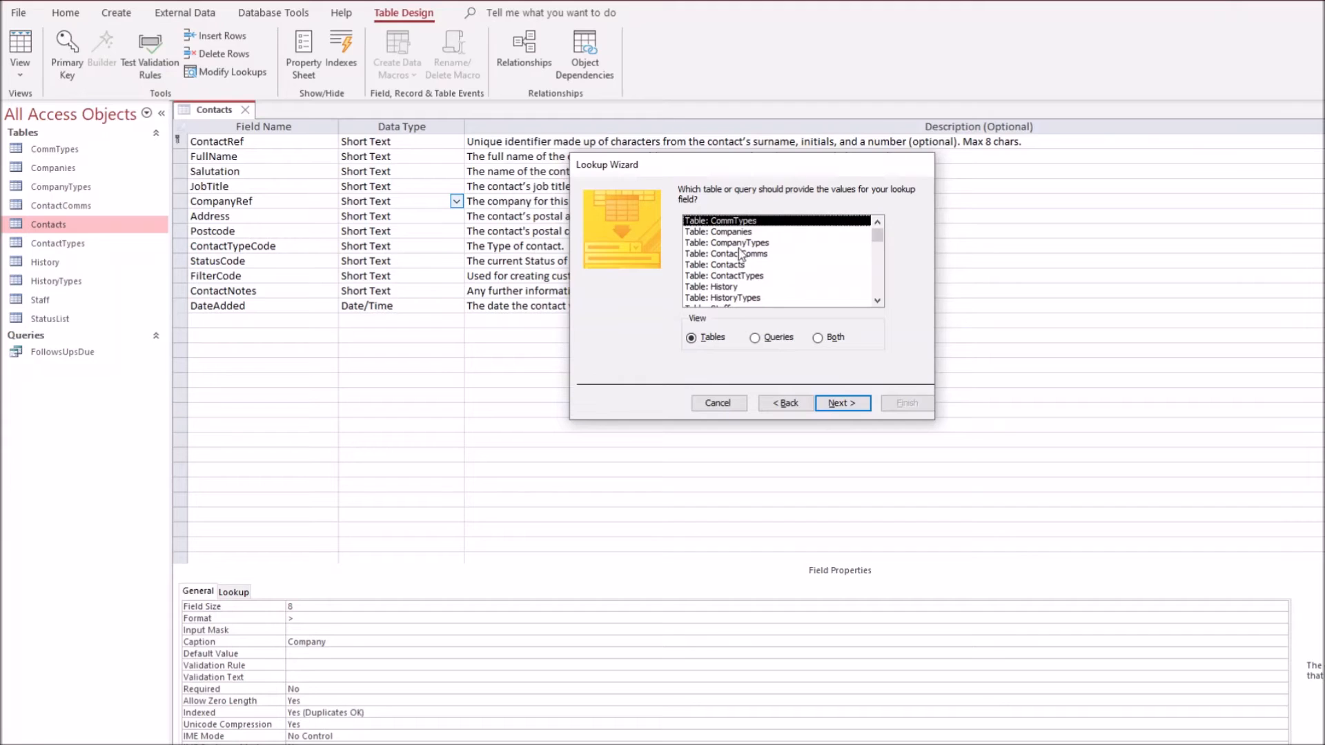
key("Down")
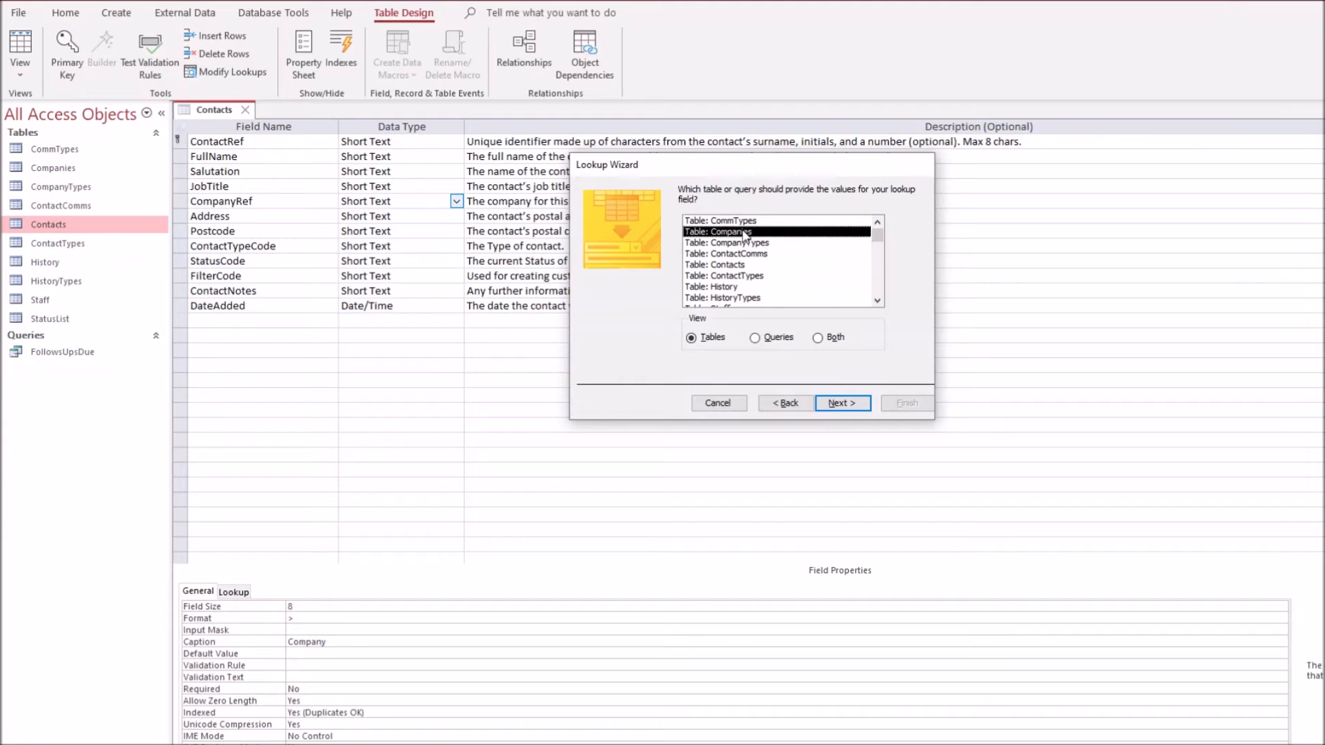
left_click(836, 405)
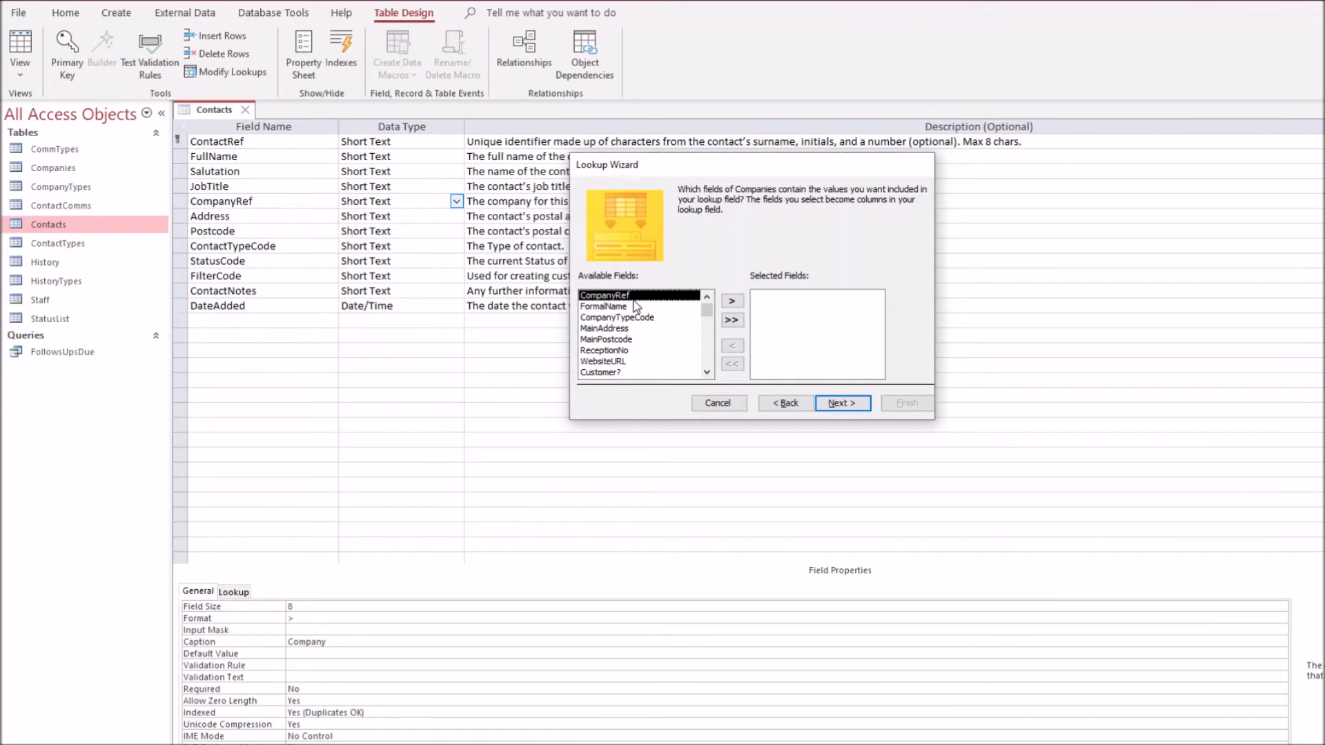
Include CompanyRef and FormalName as the columns of the lookup field
left_click(732, 301)
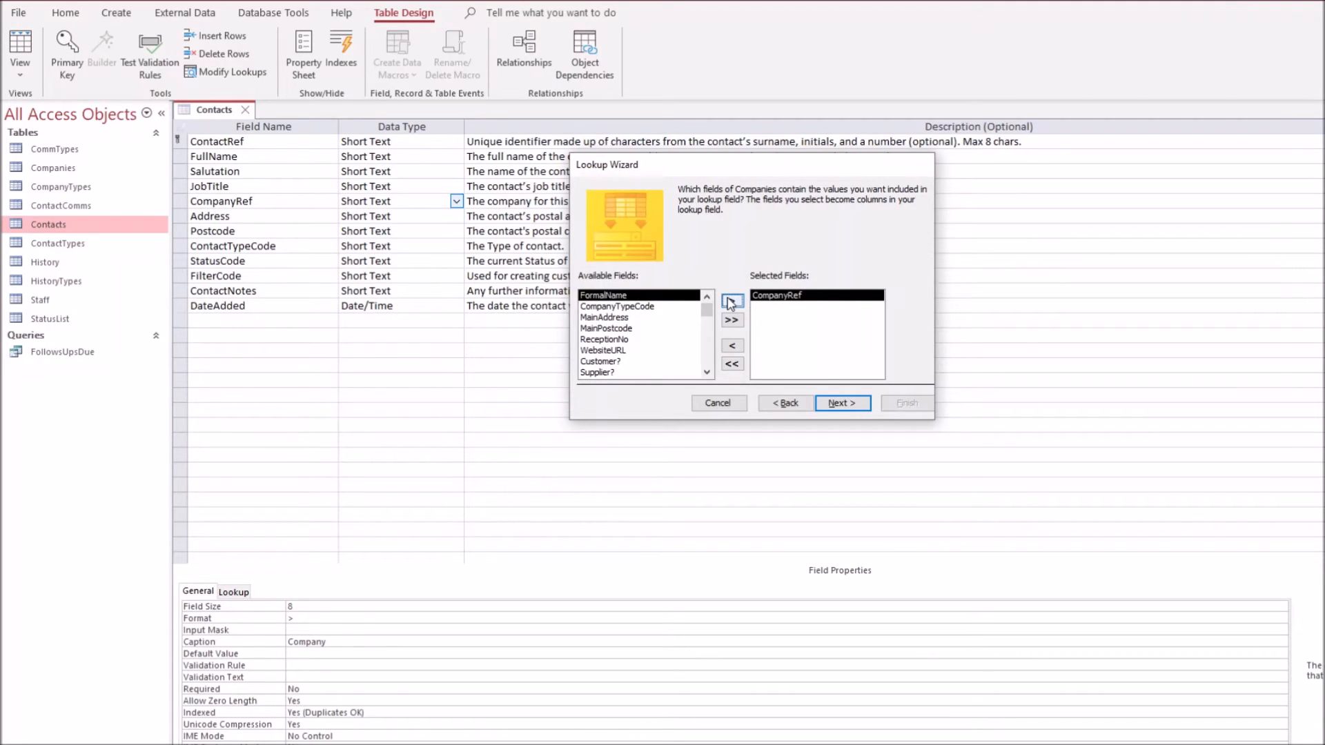
left_click(731, 304)
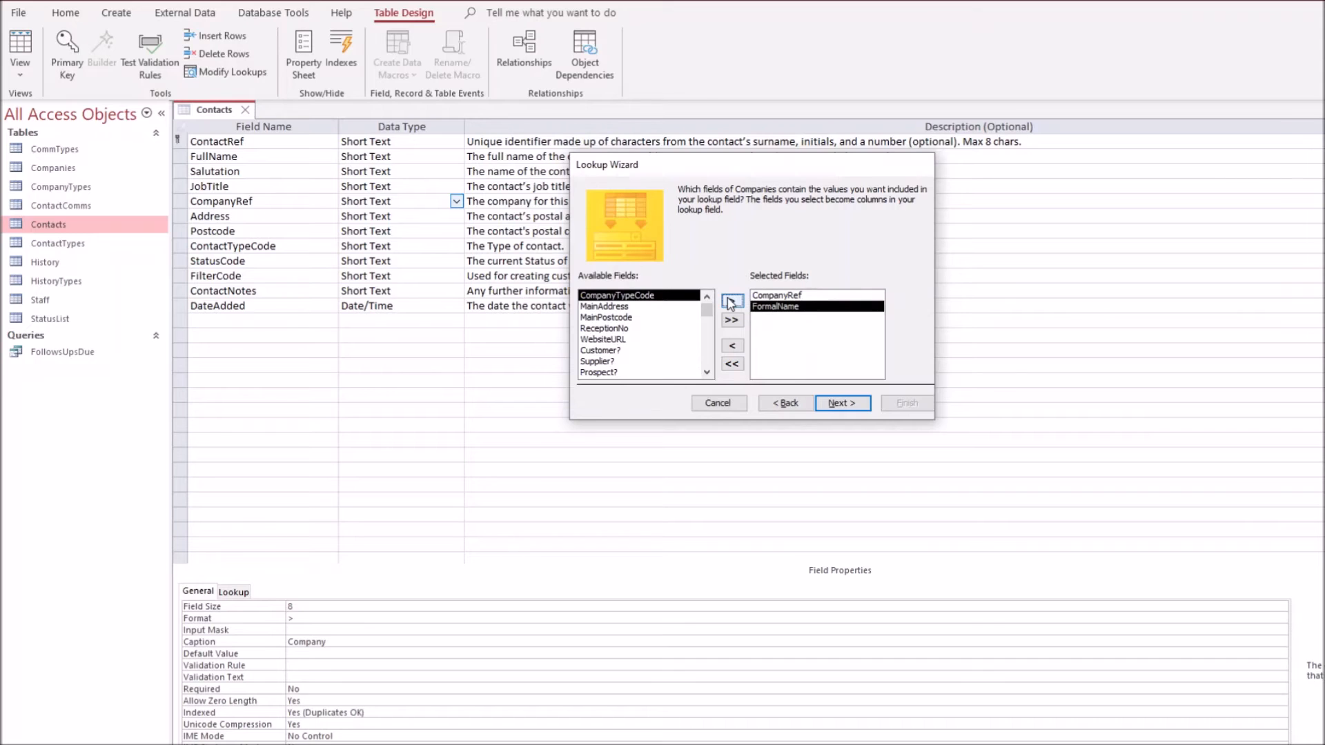
left_click(849, 404)
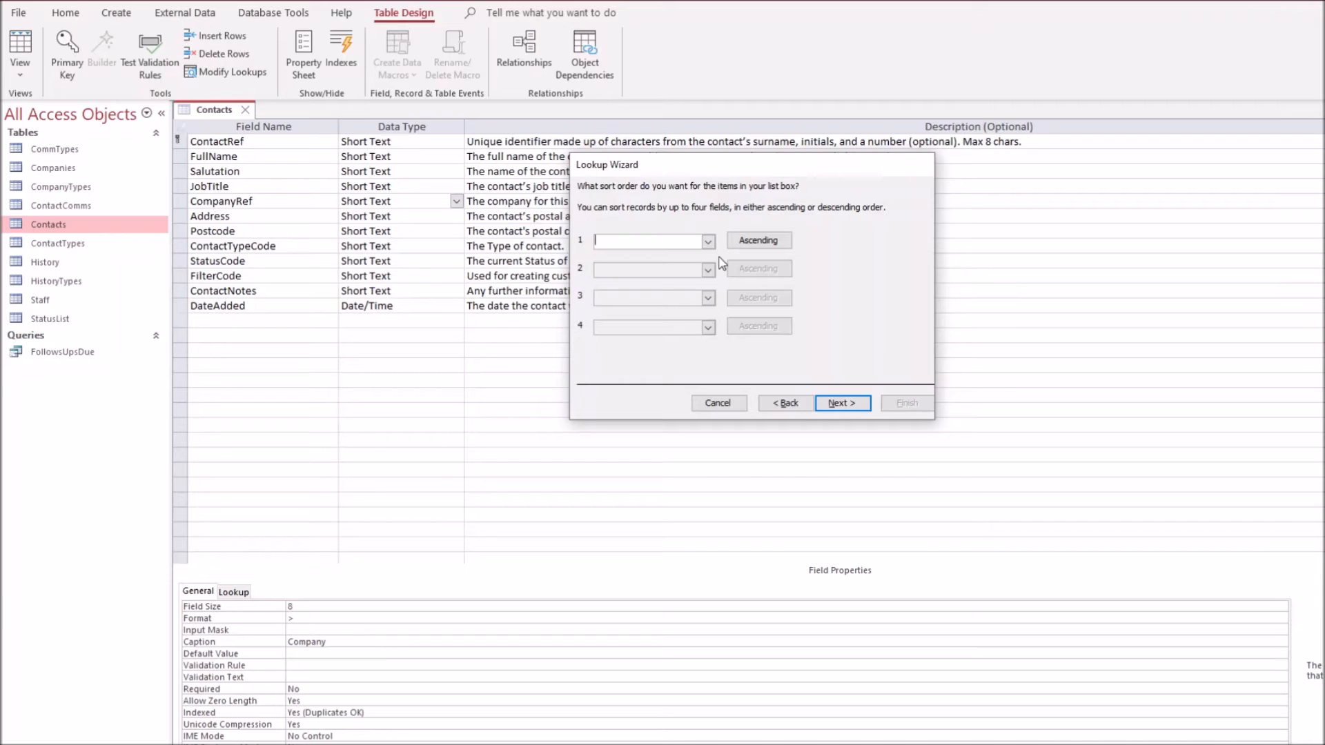
Sort the lookup list by CompanyRef in ascending order
left_click(707, 241)
left_click(648, 277)
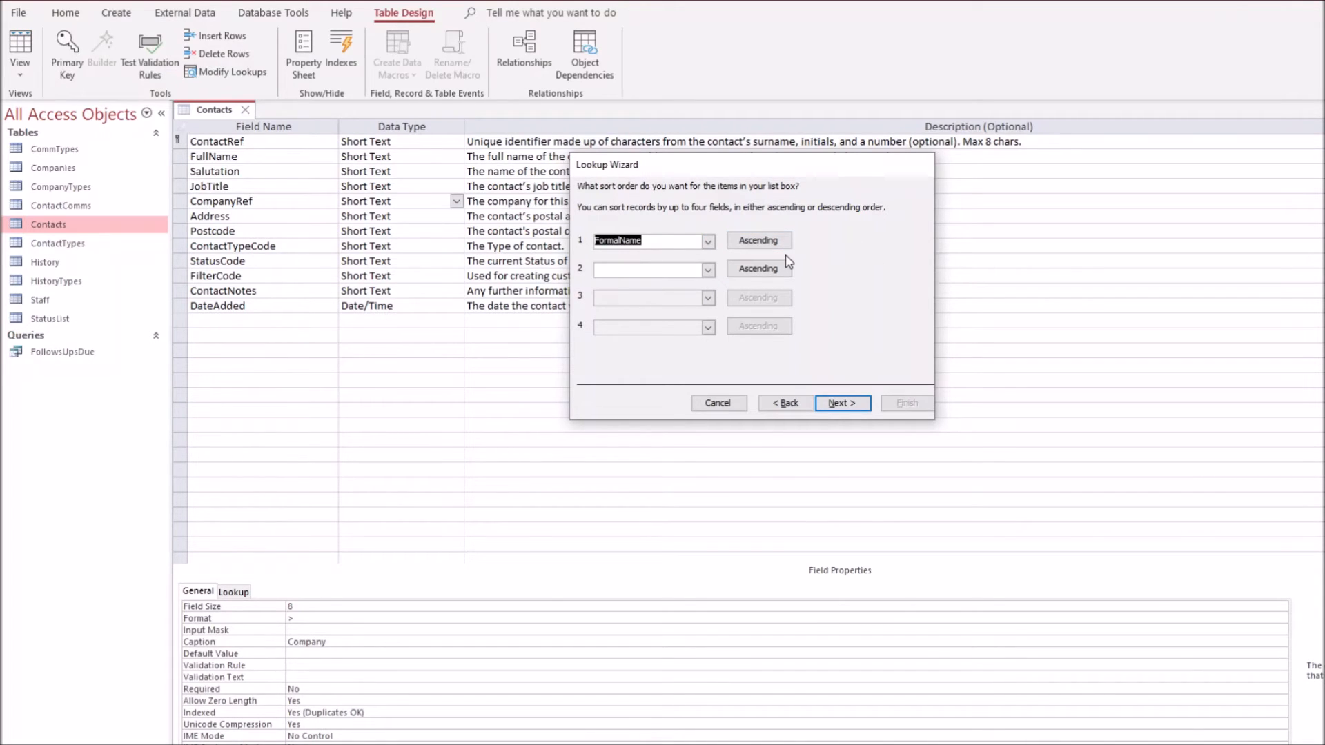
left_click(707, 241)
left_click(668, 267)
left_click(842, 406)
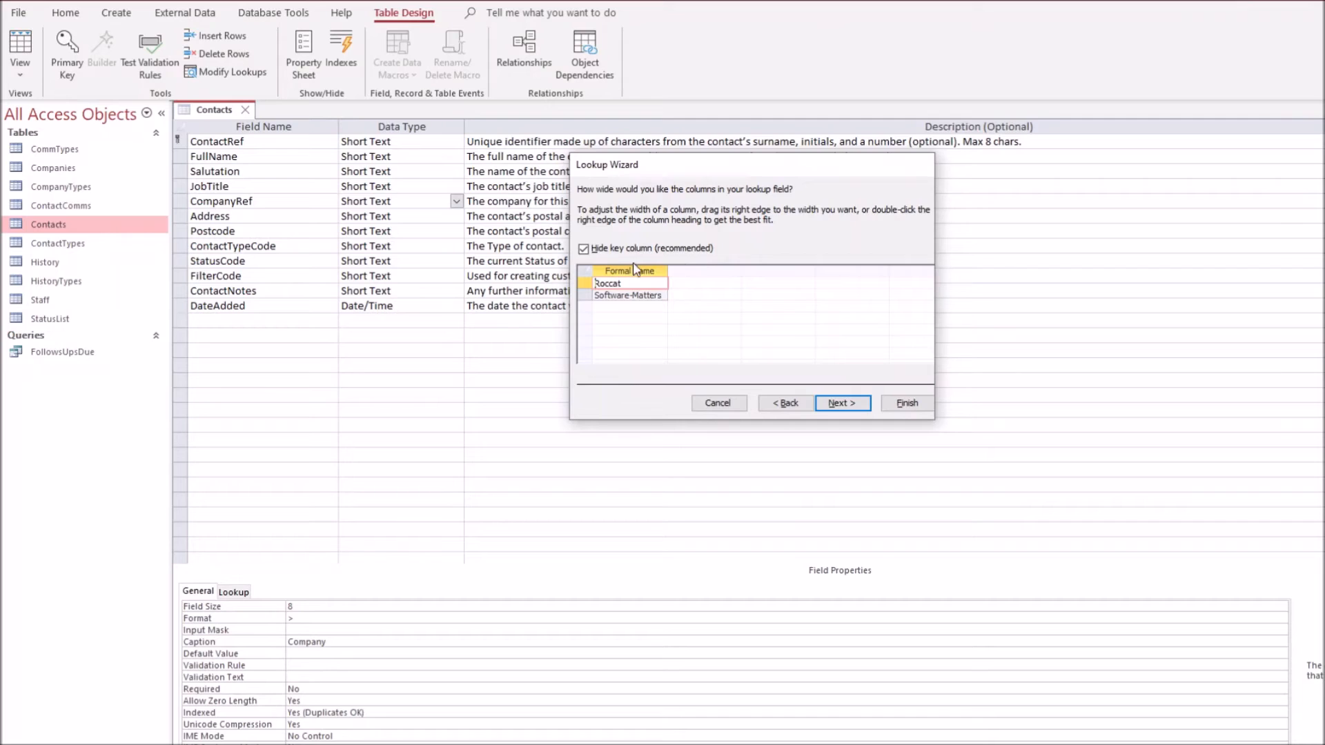
Unhide the key column in the lookup, narrow the Company Ref column and widen the Formal Name column
left_click(583, 250)
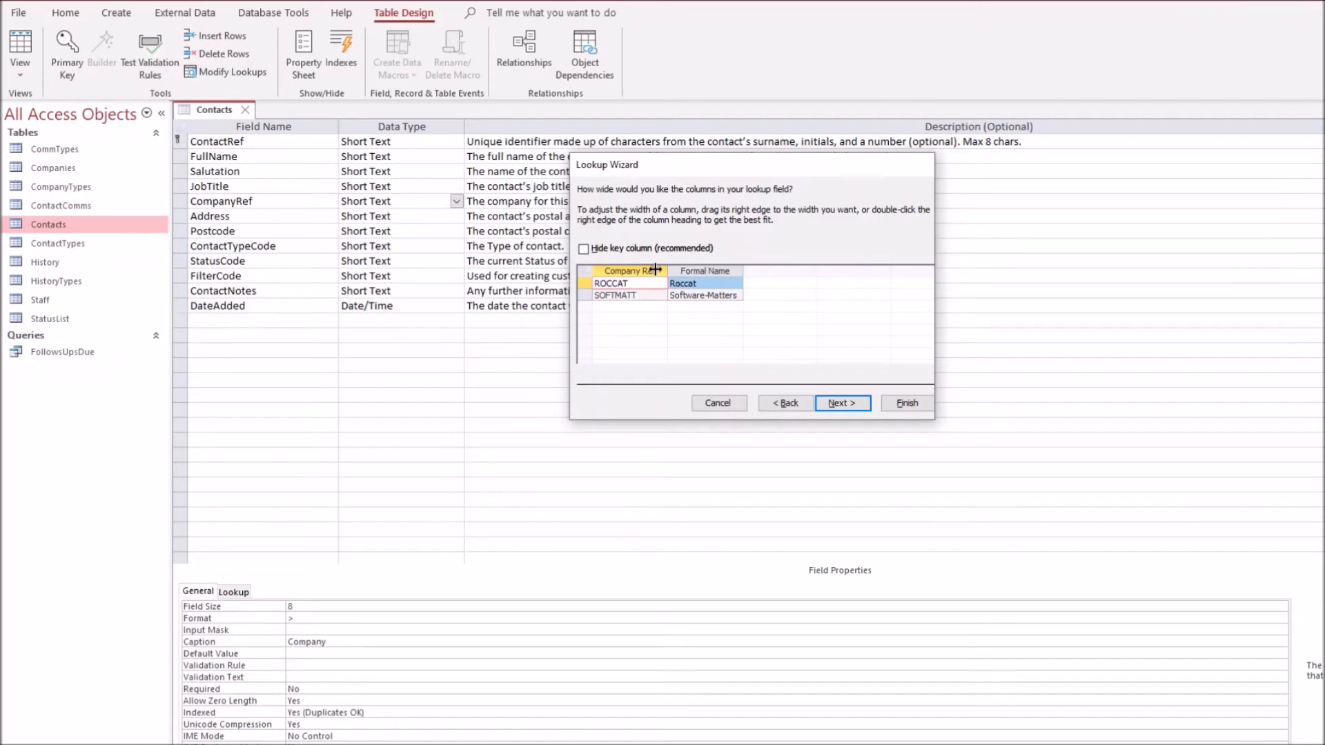
left_click_drag(667, 271, 649, 269)
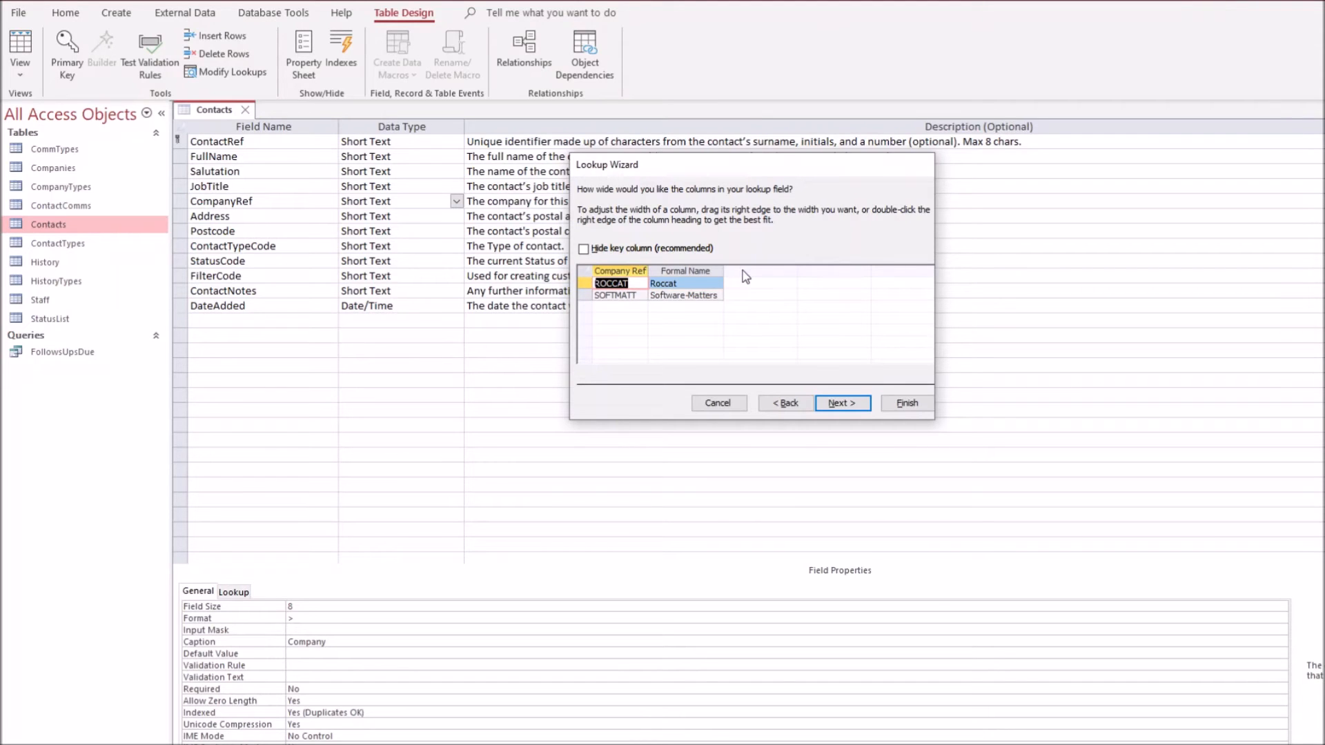
left_click_drag(724, 271, 765, 271)
left_click(841, 406)
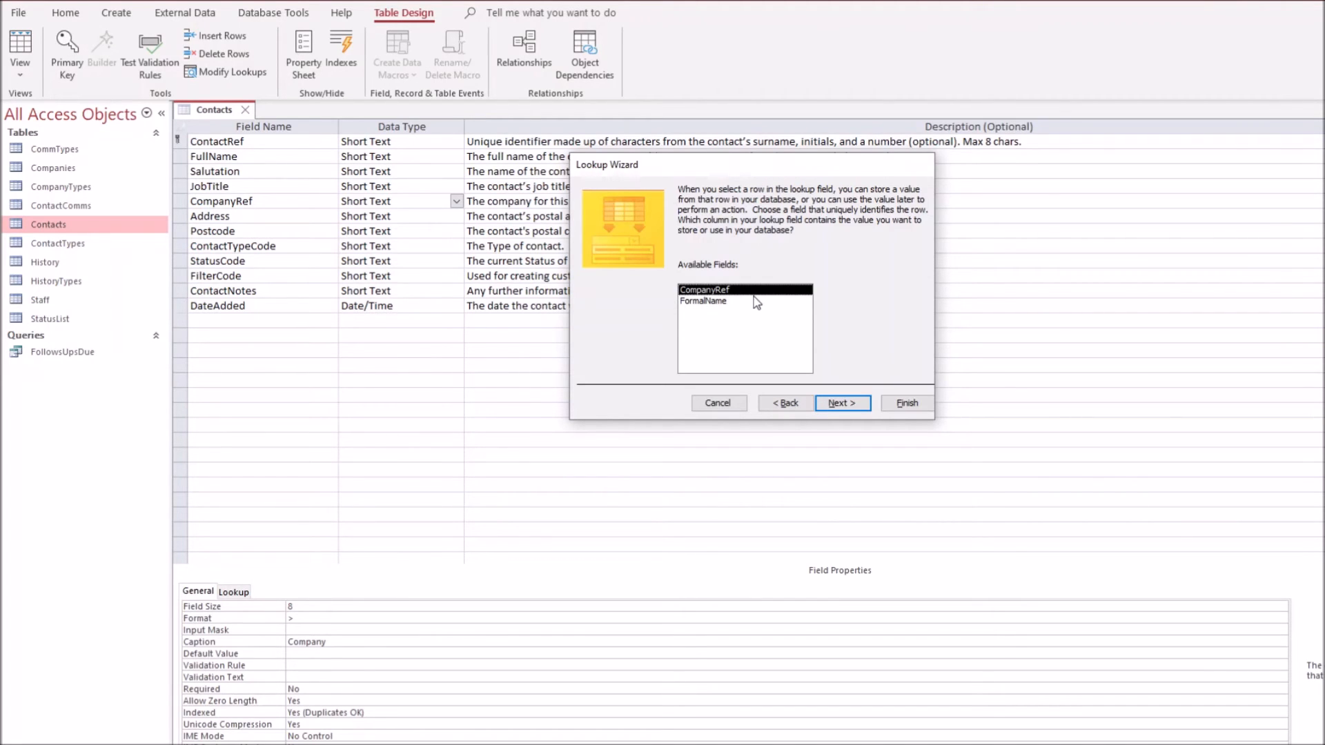
Store the CompanyRef value, keep CompanyRef as the label, finish the lookup field and save the table
left_click(842, 405)
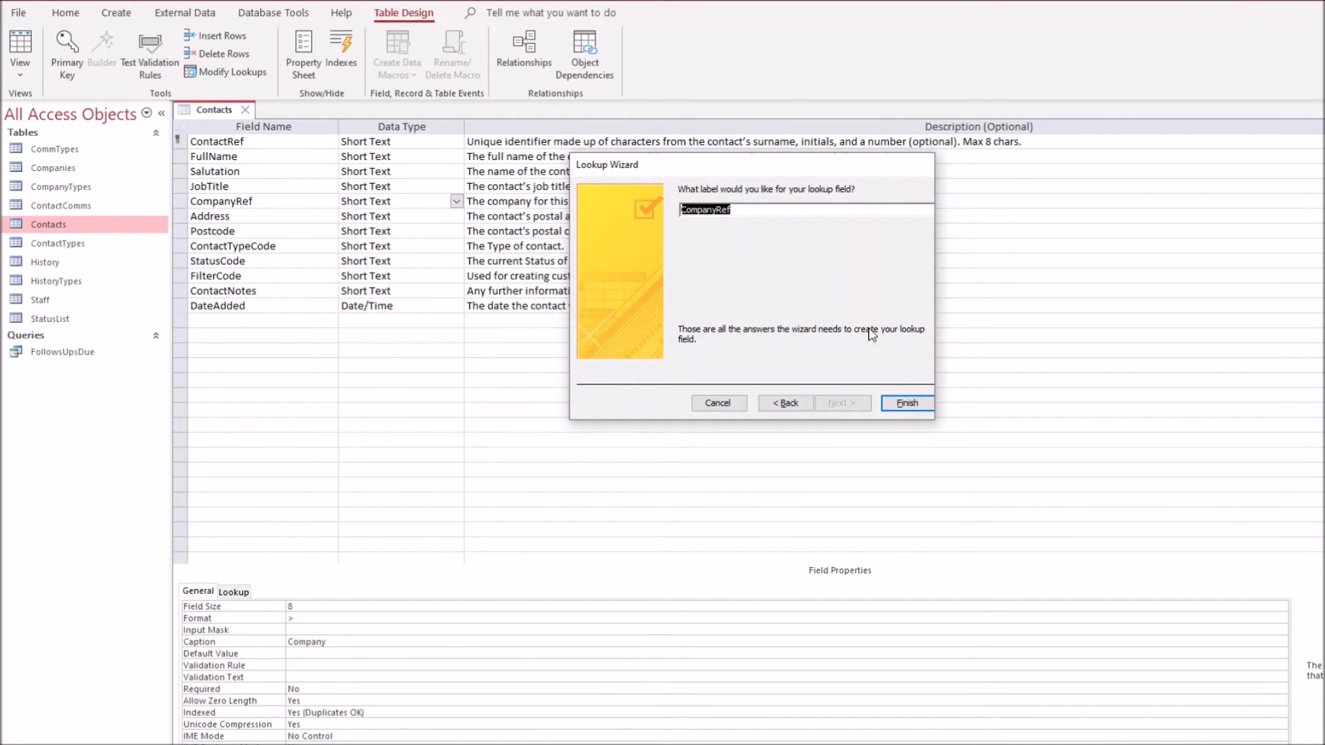
left_click(899, 404)
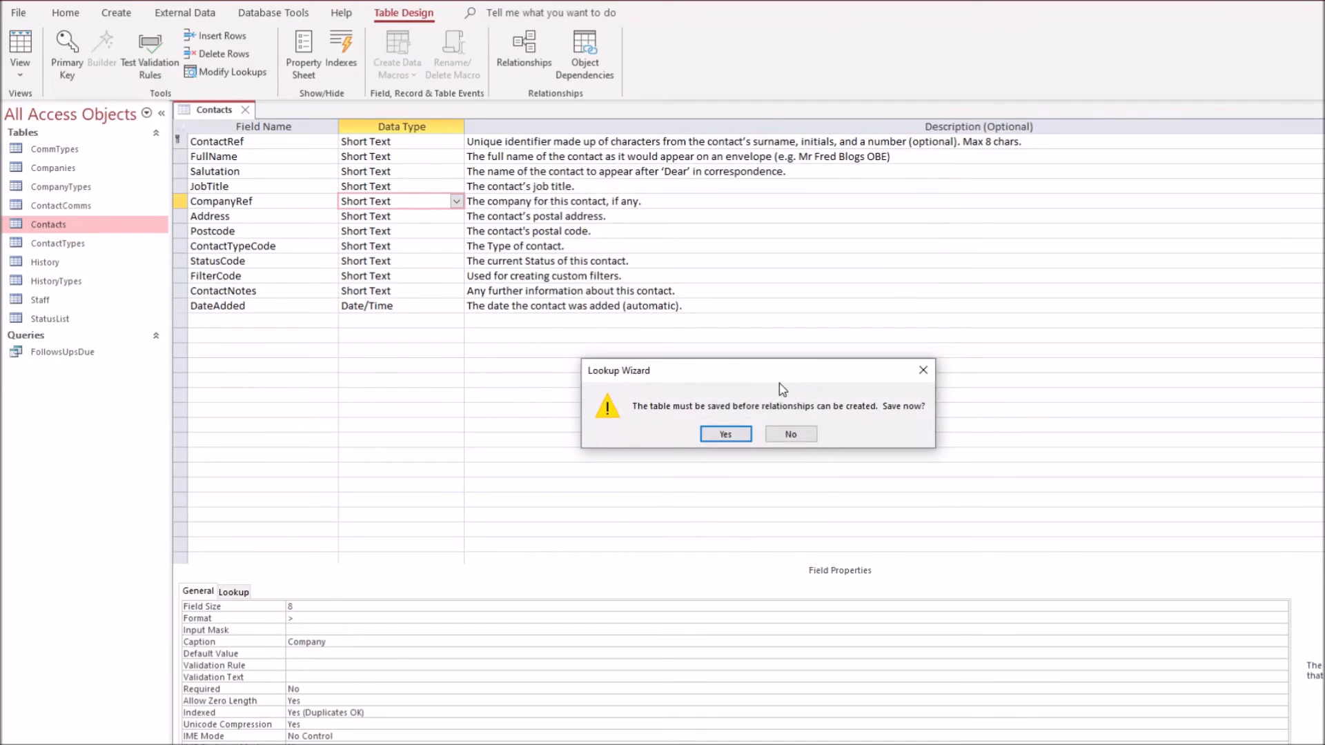
left_click(730, 433)
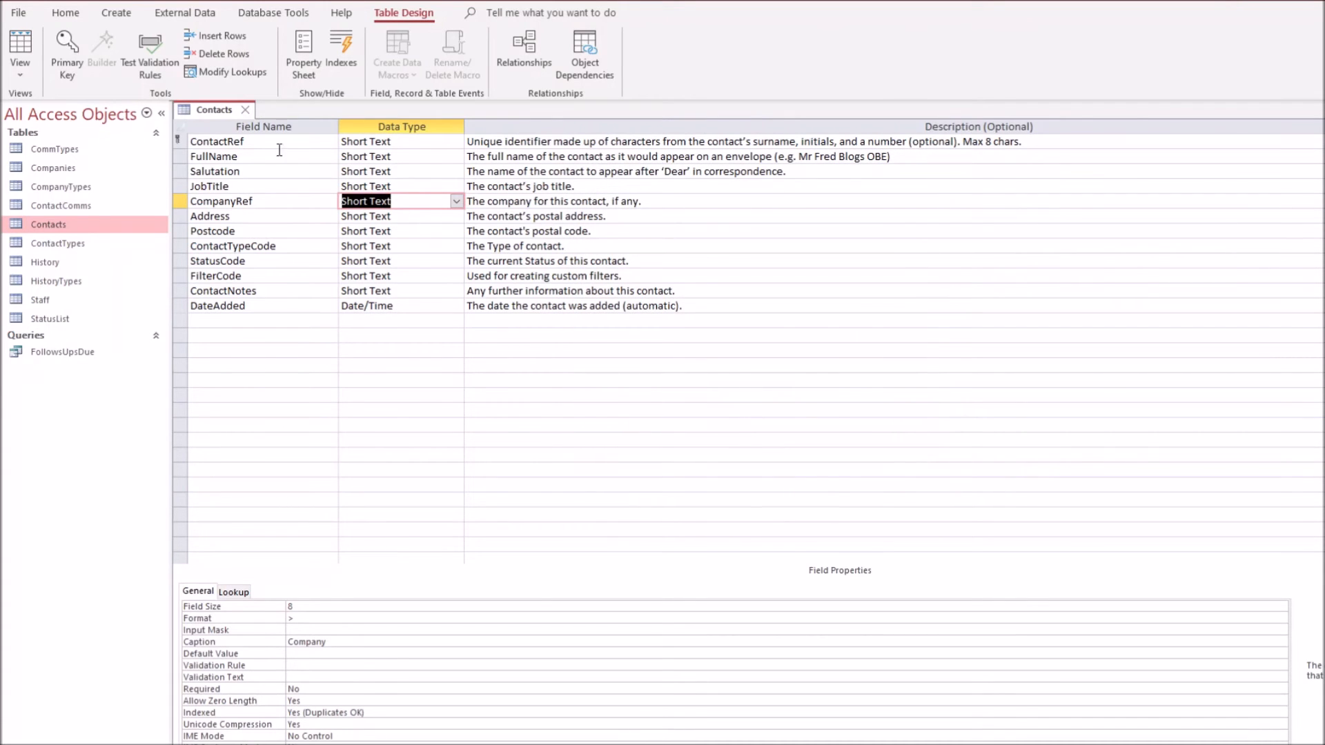
Close the Contacts design and enforce referential integrity with cascading updates on the relationship between Companies and Contacts
left_click(245, 110)
left_click(250, 13)
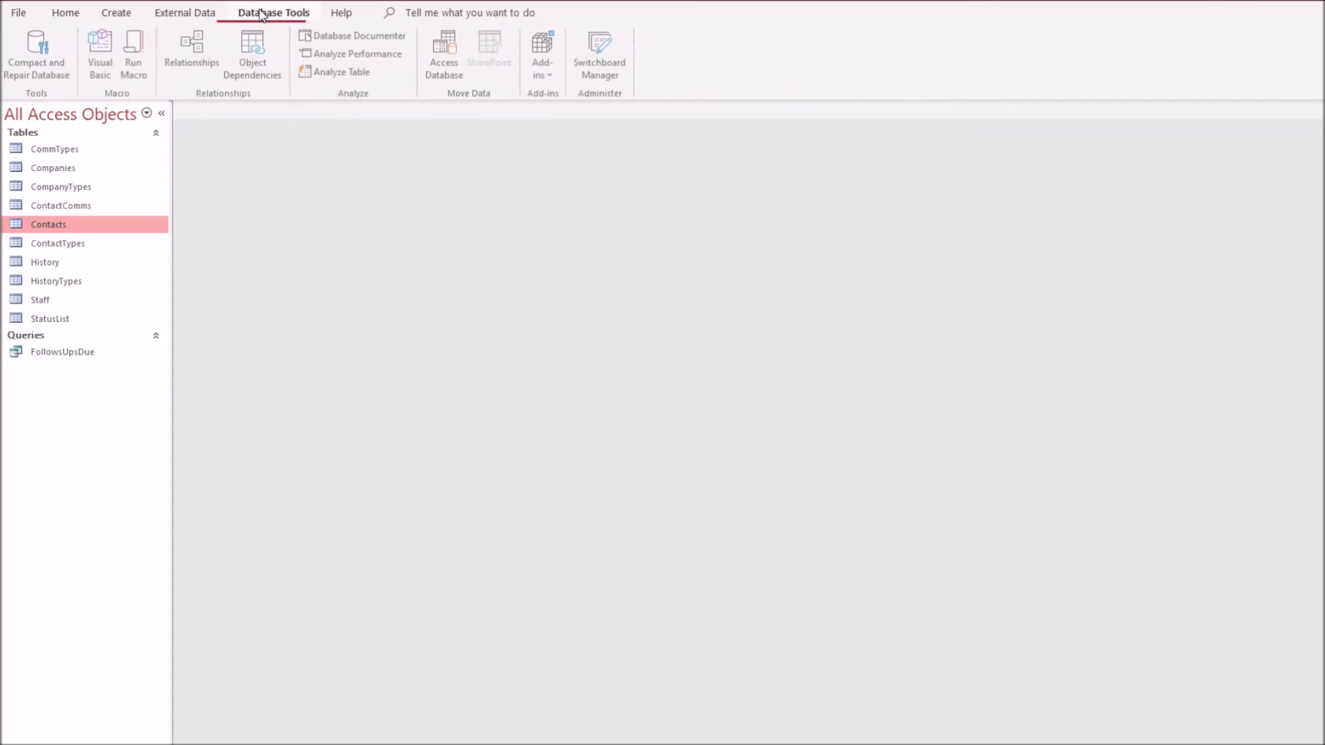
left_click(193, 49)
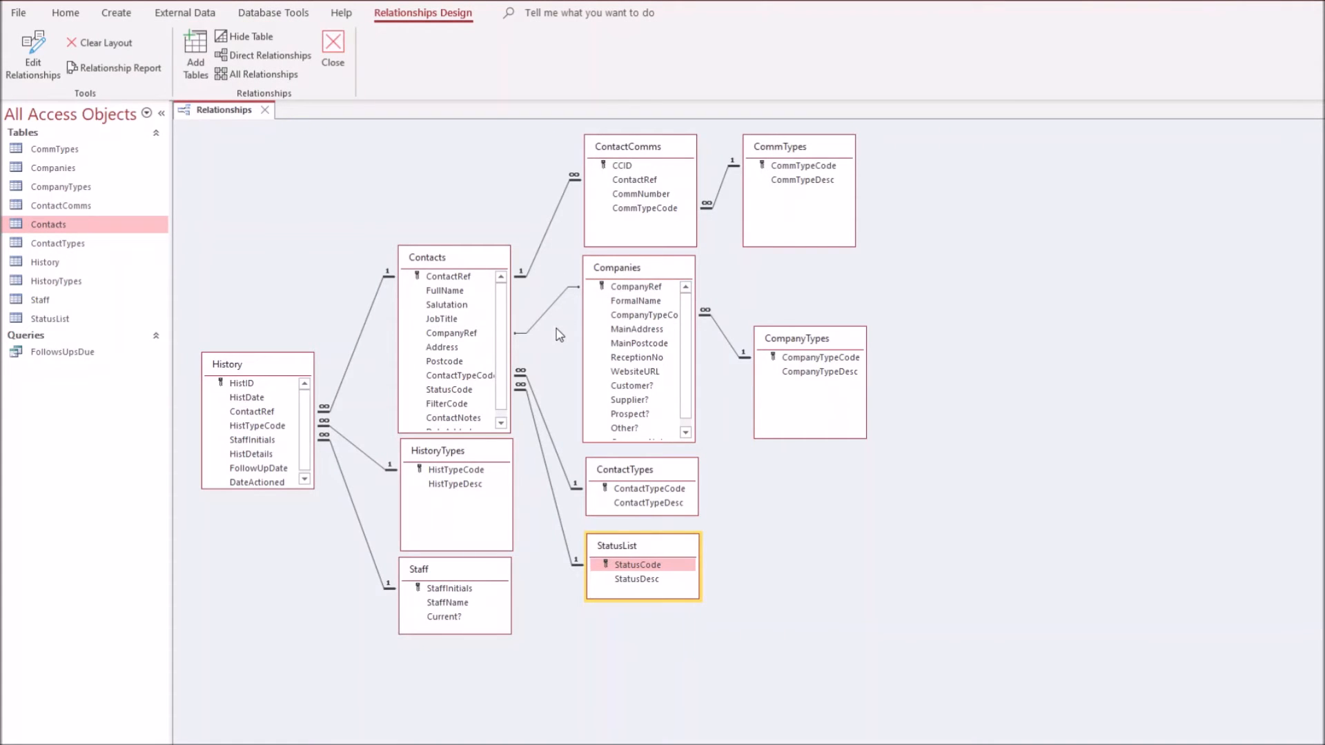
double_click(548, 312)
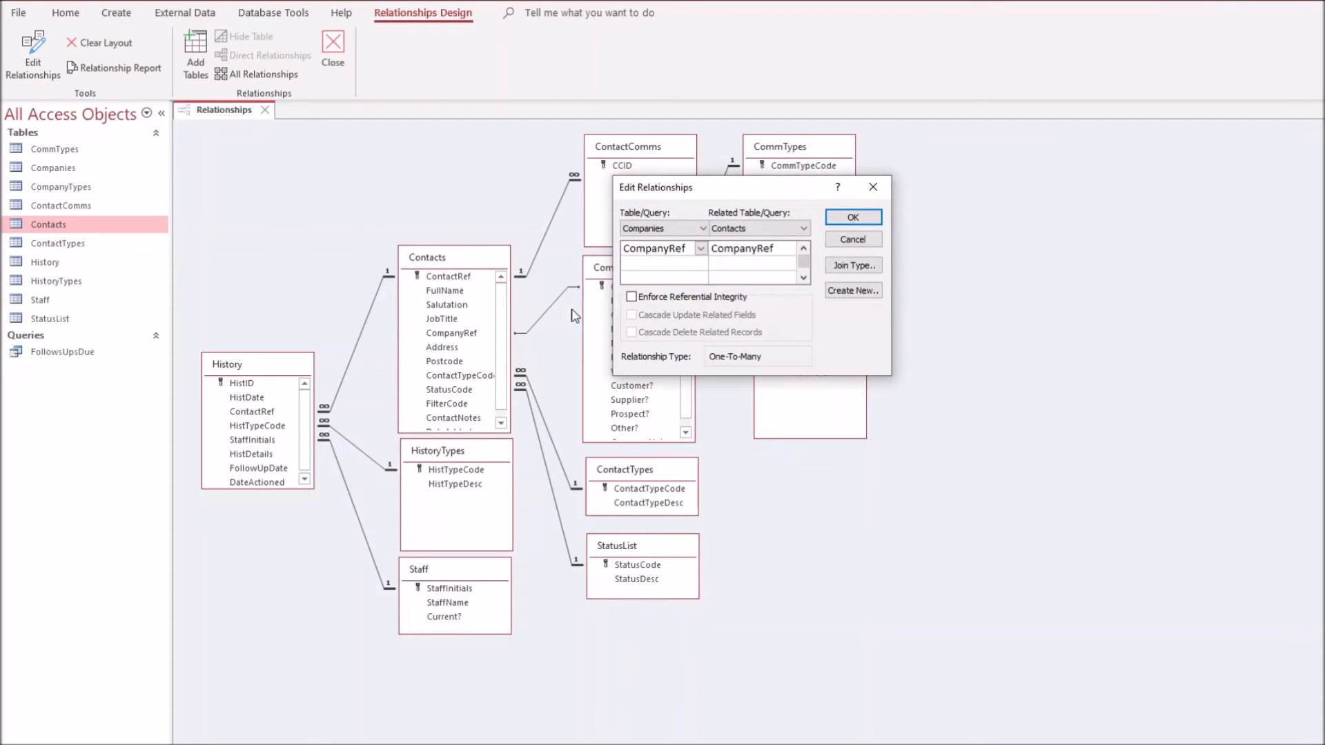
left_click(632, 297)
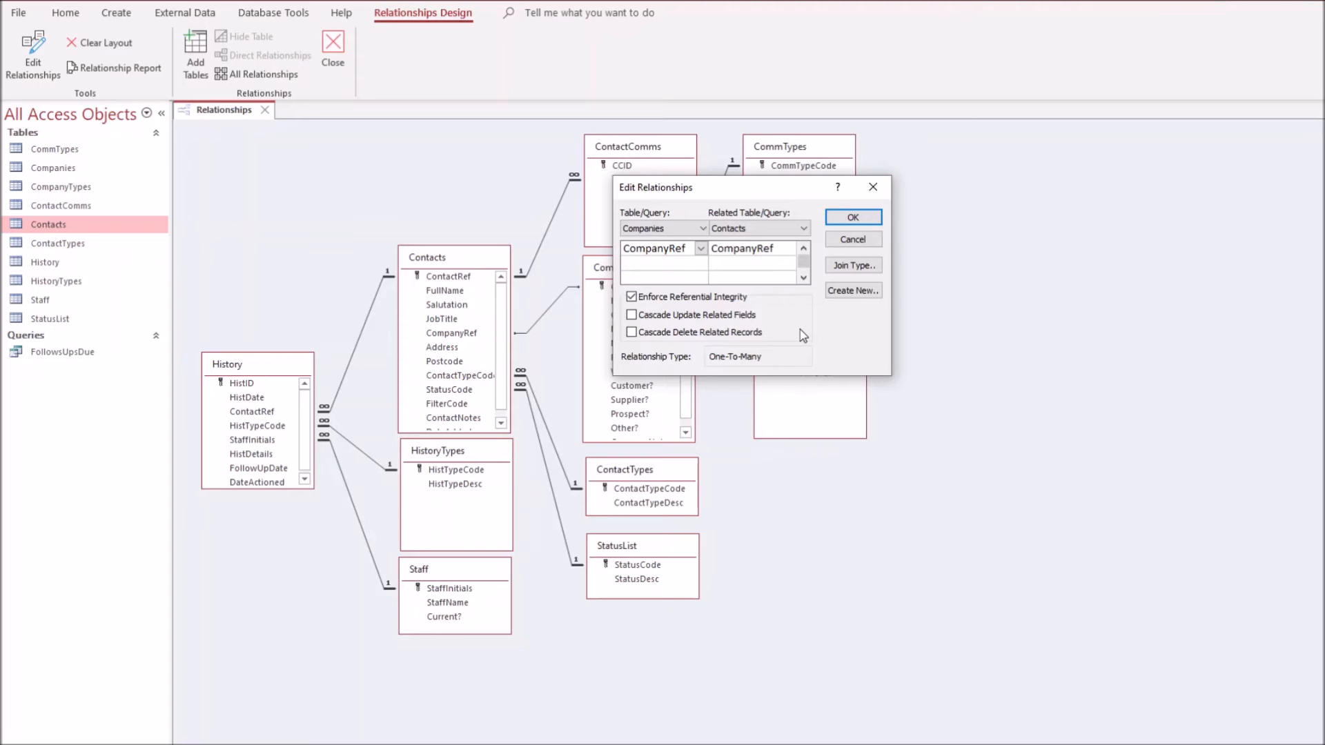
left_click(631, 315)
left_click(853, 217)
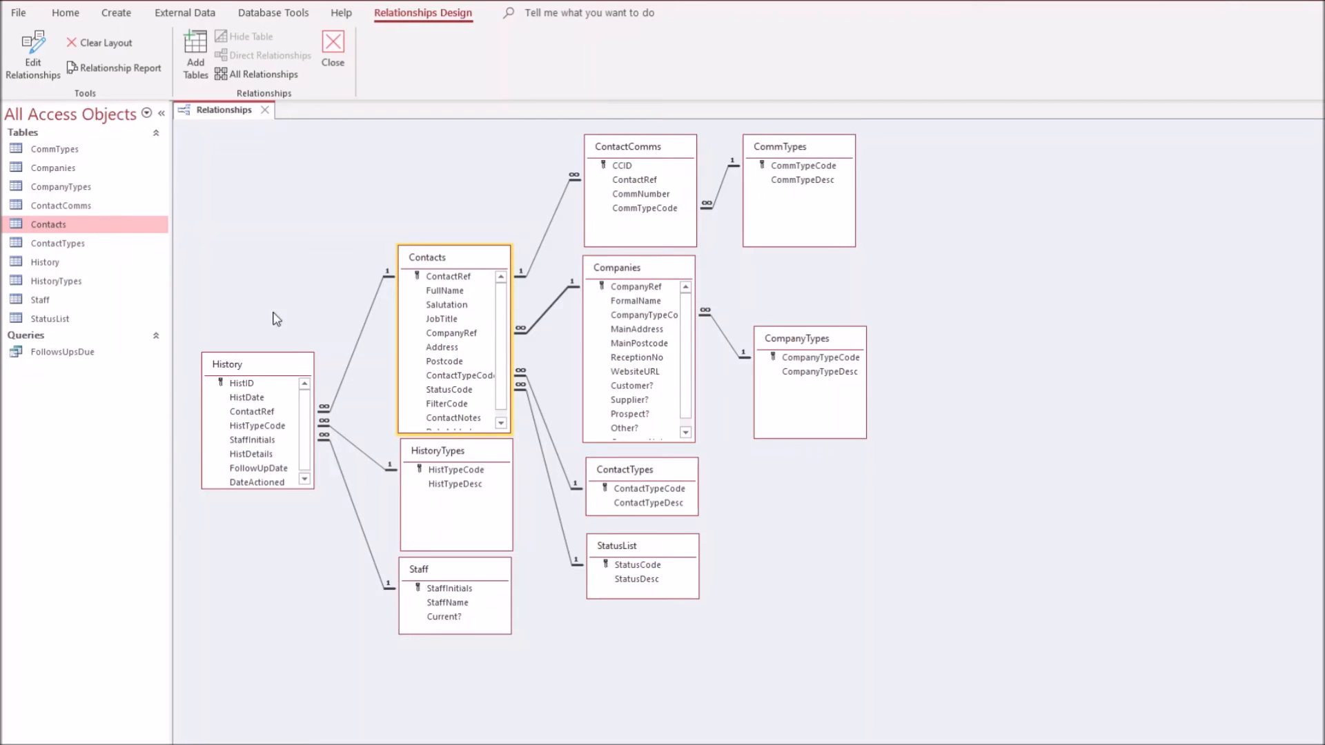
Review the referential integrity and cascade settings of the relationship between Contacts and History
double_click(365, 332)
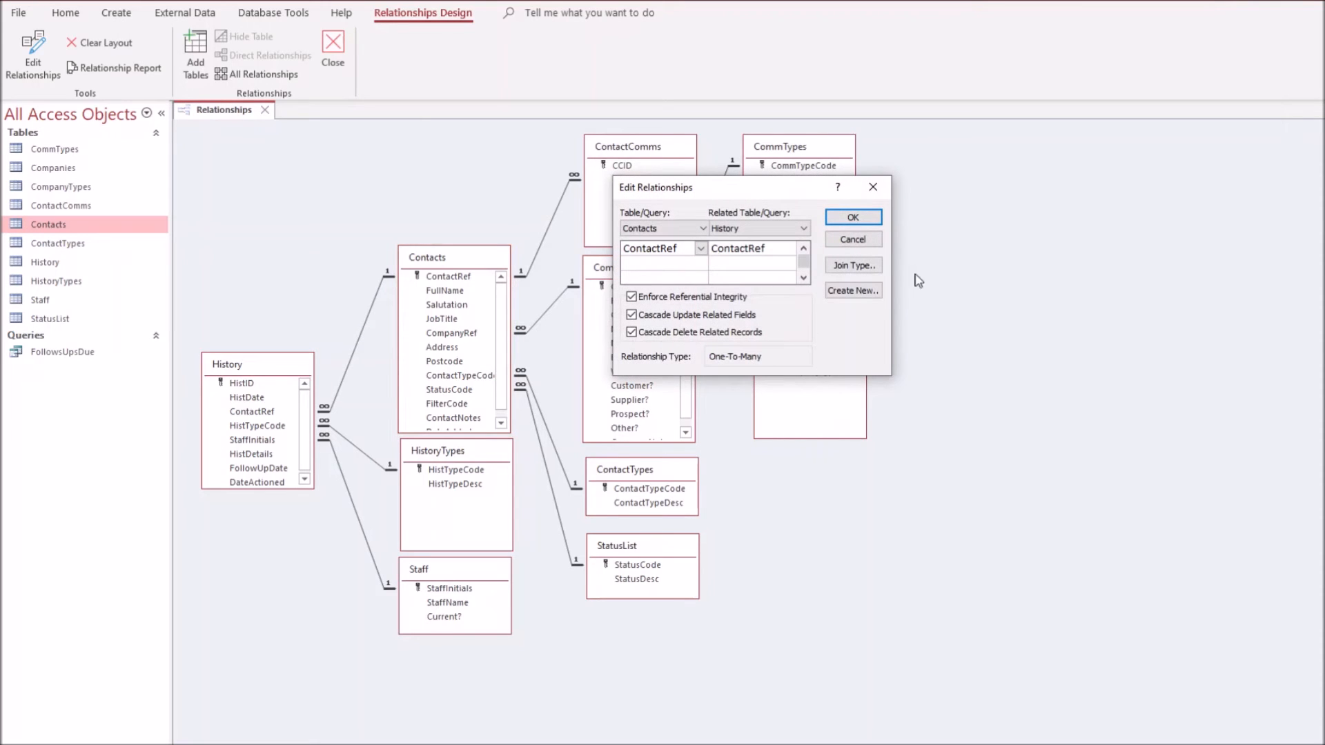
left_click(852, 218)
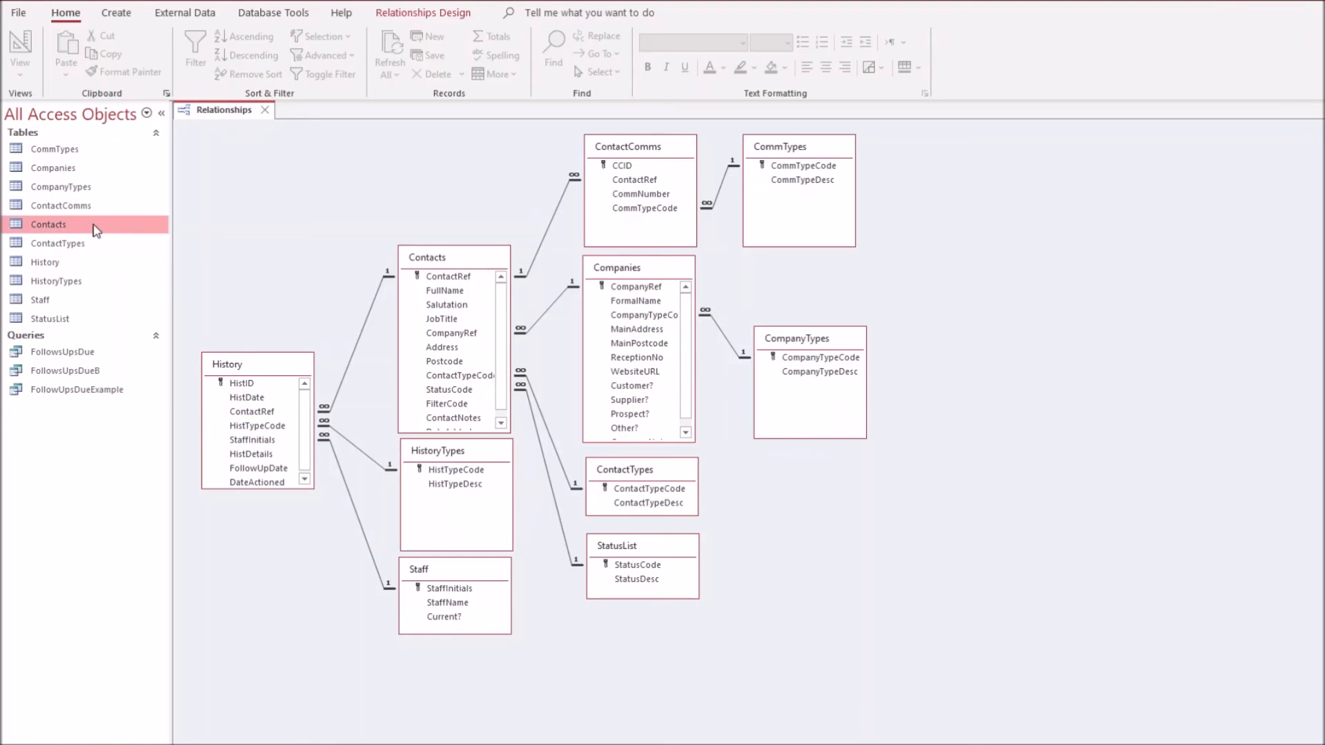
Open the Contacts table in Design View and set the ContactRef field's lookup display control to Combo Box
right_click(96, 228)
left_click(148, 258)
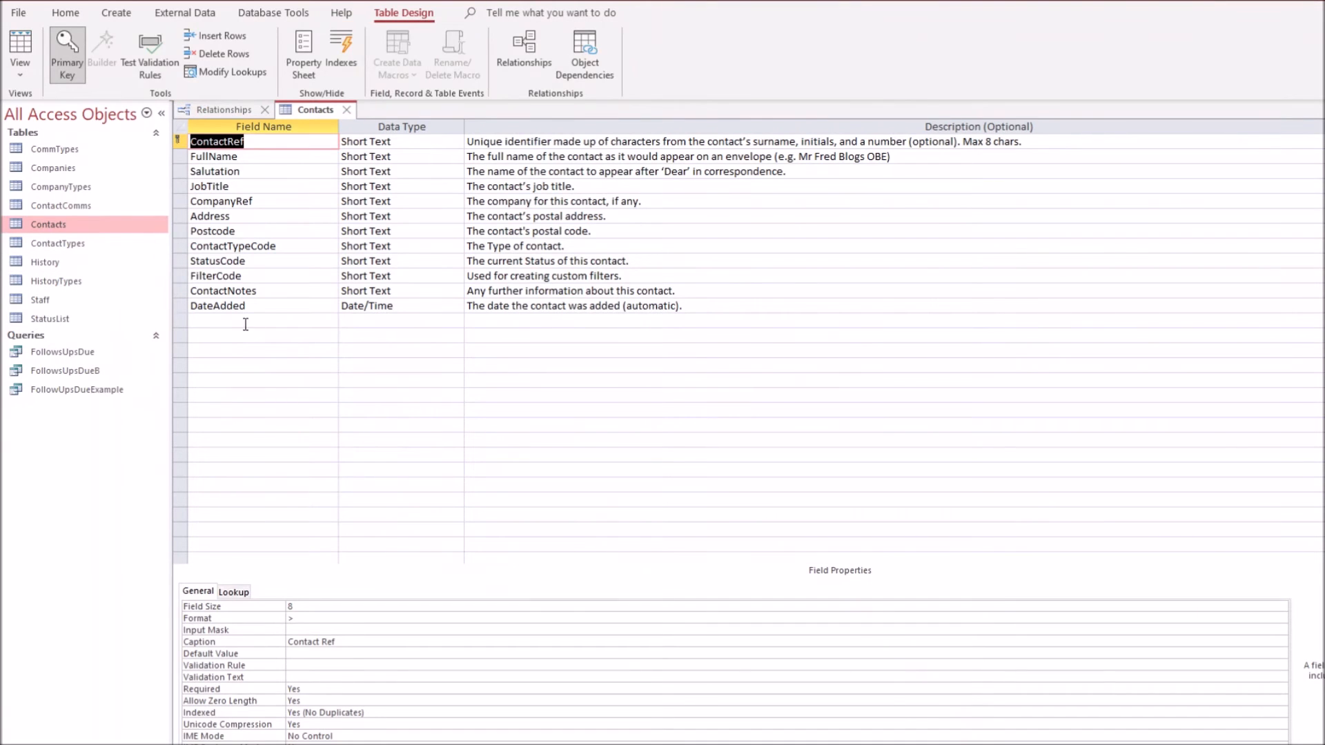
left_click(235, 593)
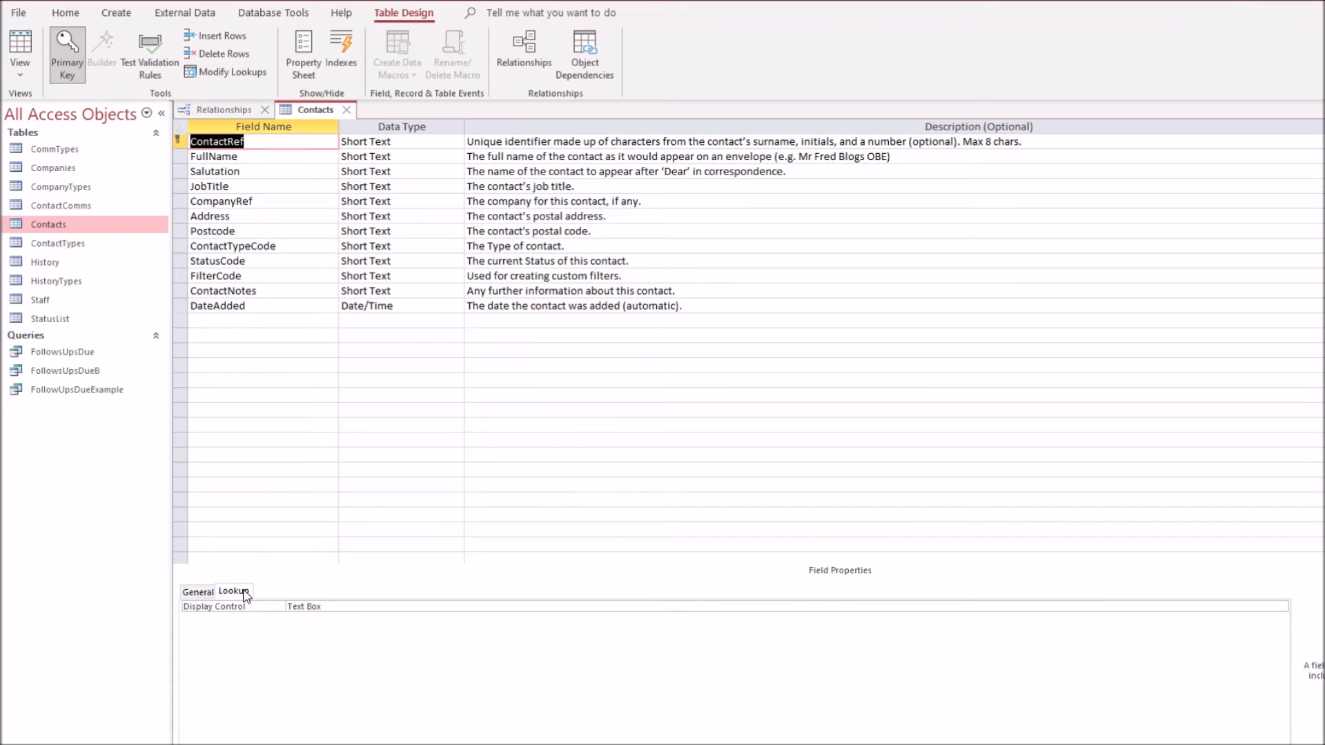
left_click(1281, 607)
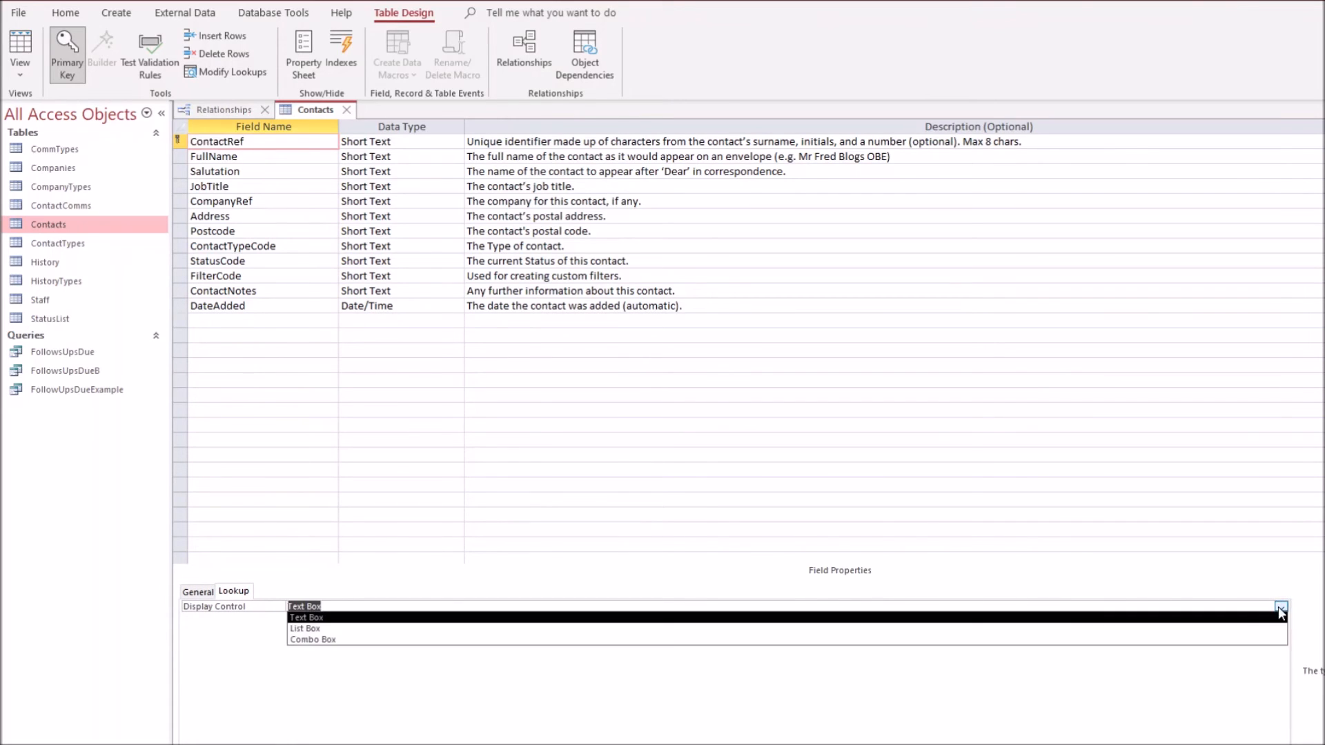
left_click(324, 640)
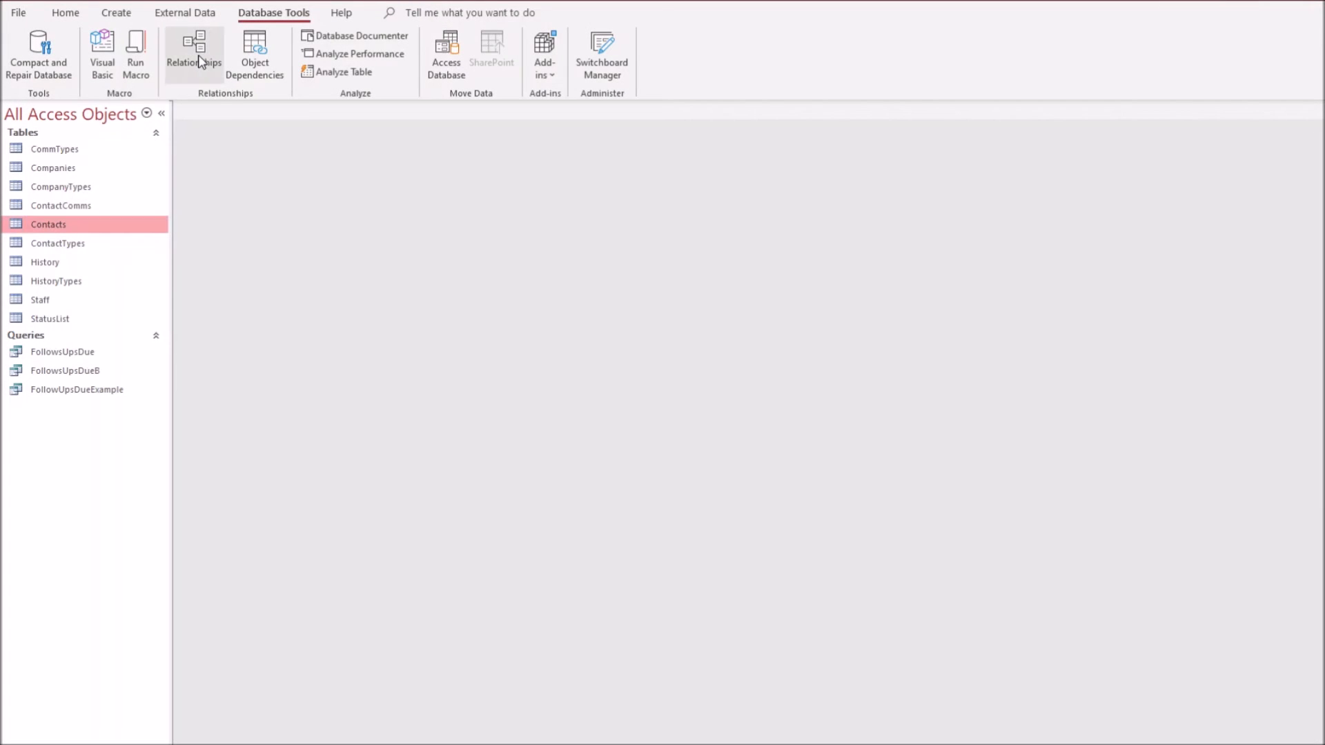
Add the Contacts and Companies tables to the empty Relationships layout and lengthen both table boxes
left_click(199, 60)
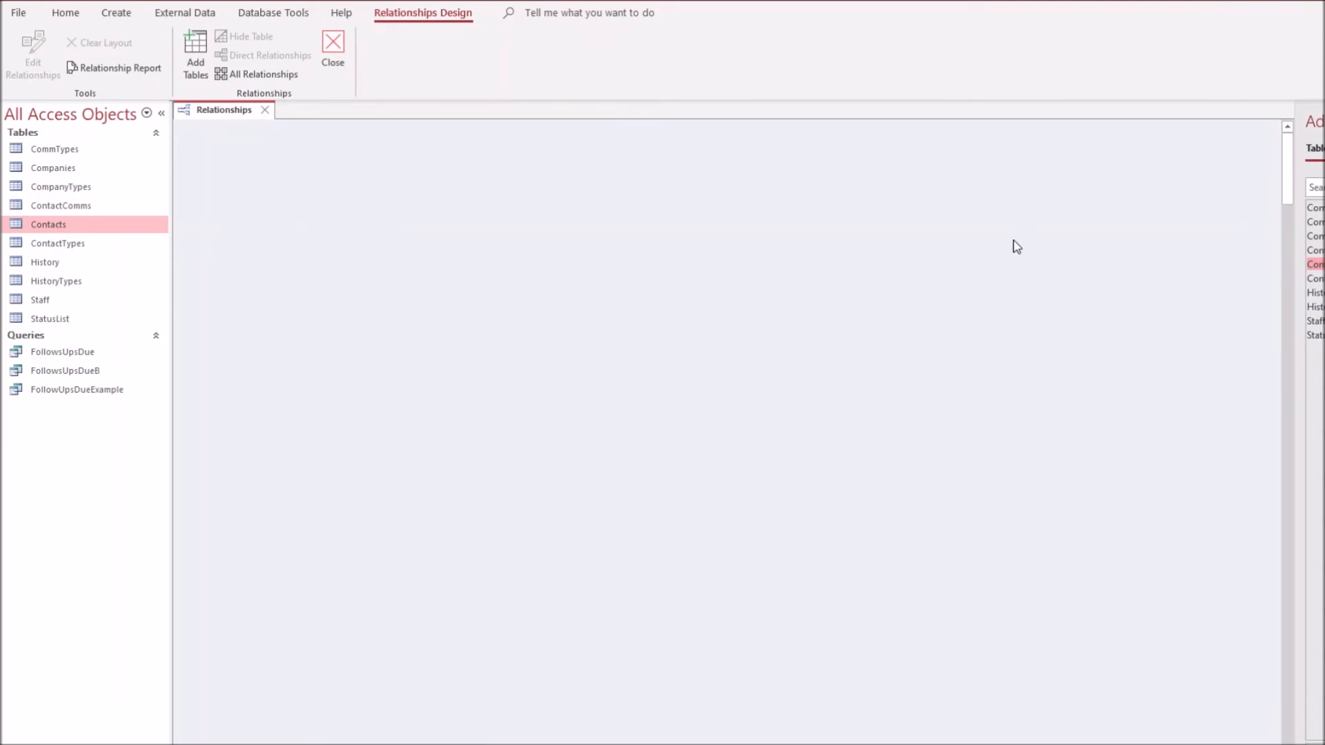
left_click_drag(1315, 119, 1104, 154)
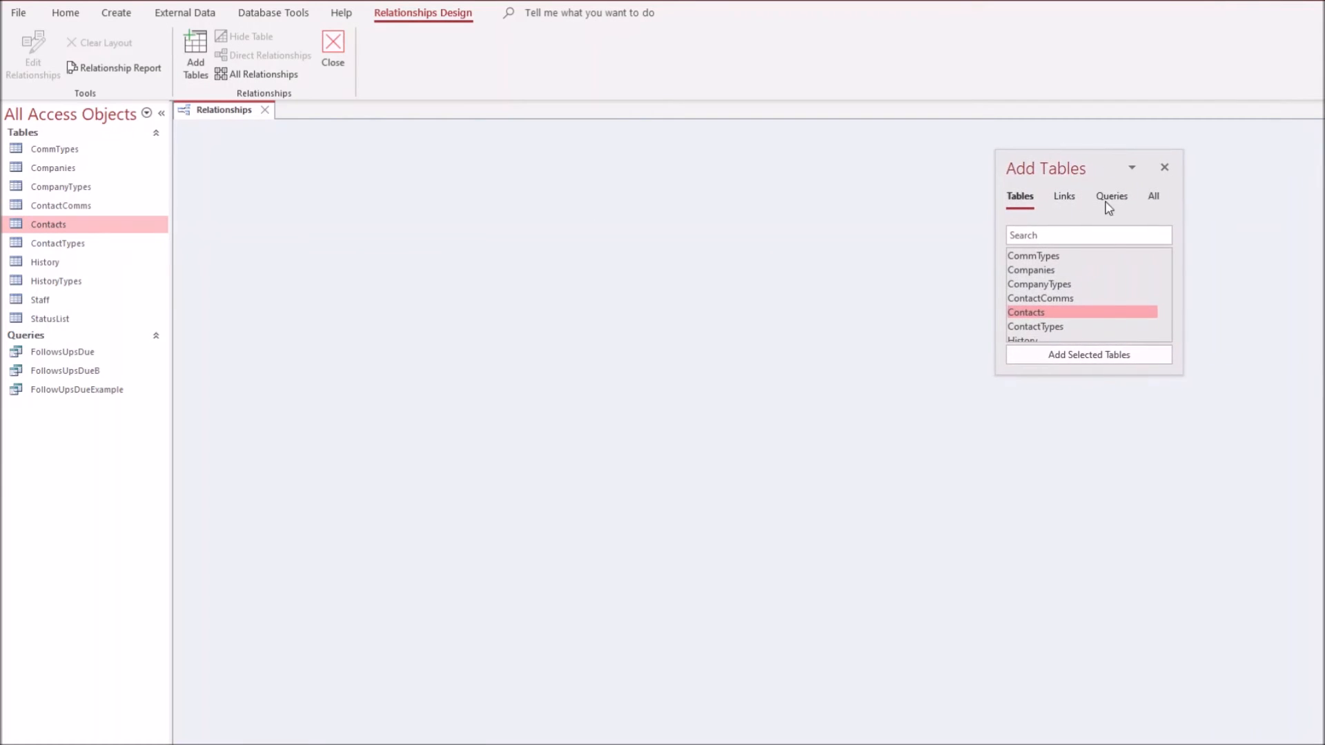
double_click(1042, 312)
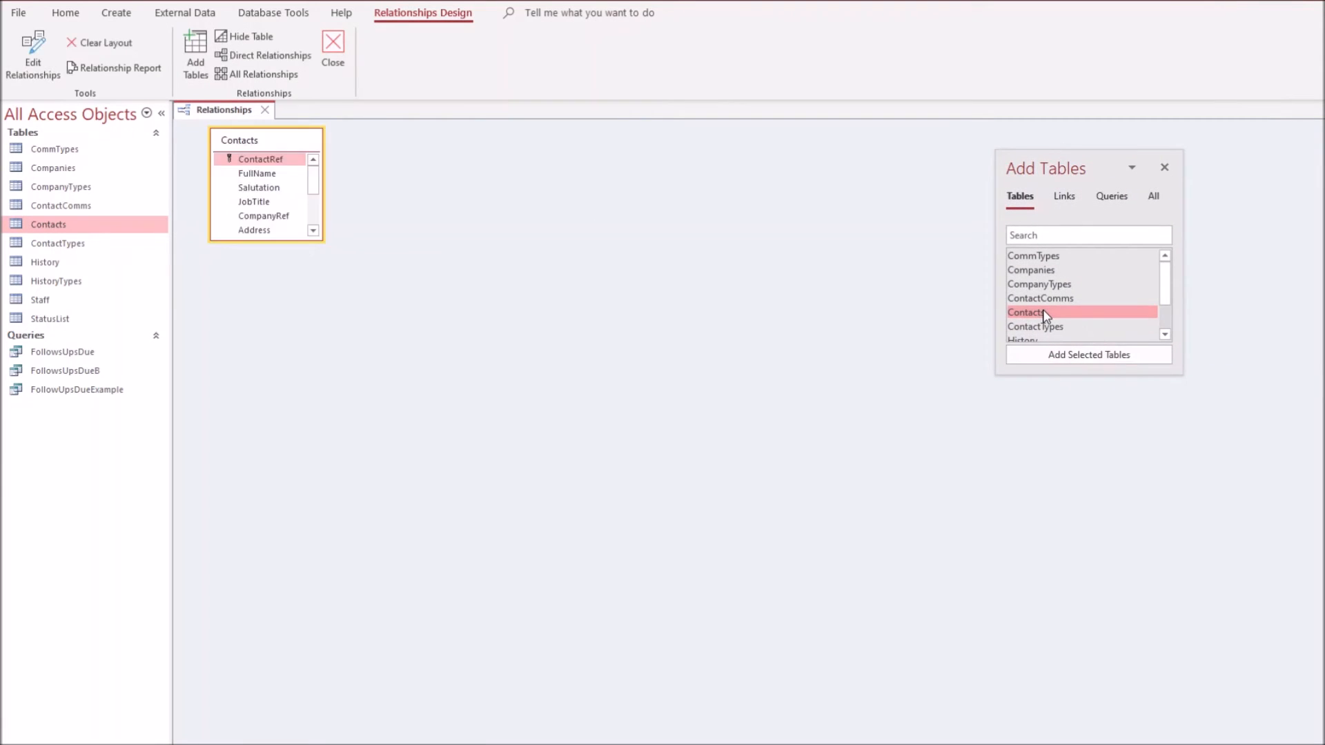
double_click(1064, 270)
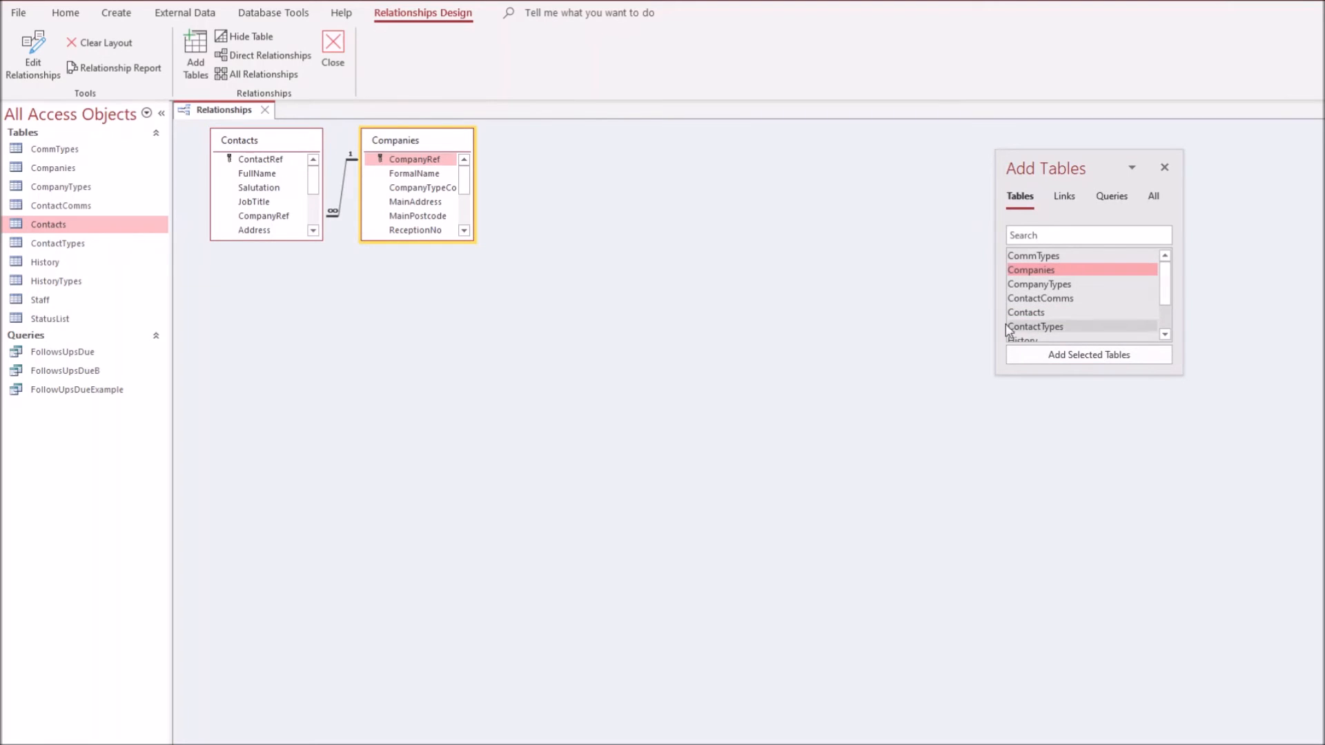
left_click_drag(442, 241, 440, 333)
left_click_drag(291, 240, 291, 329)
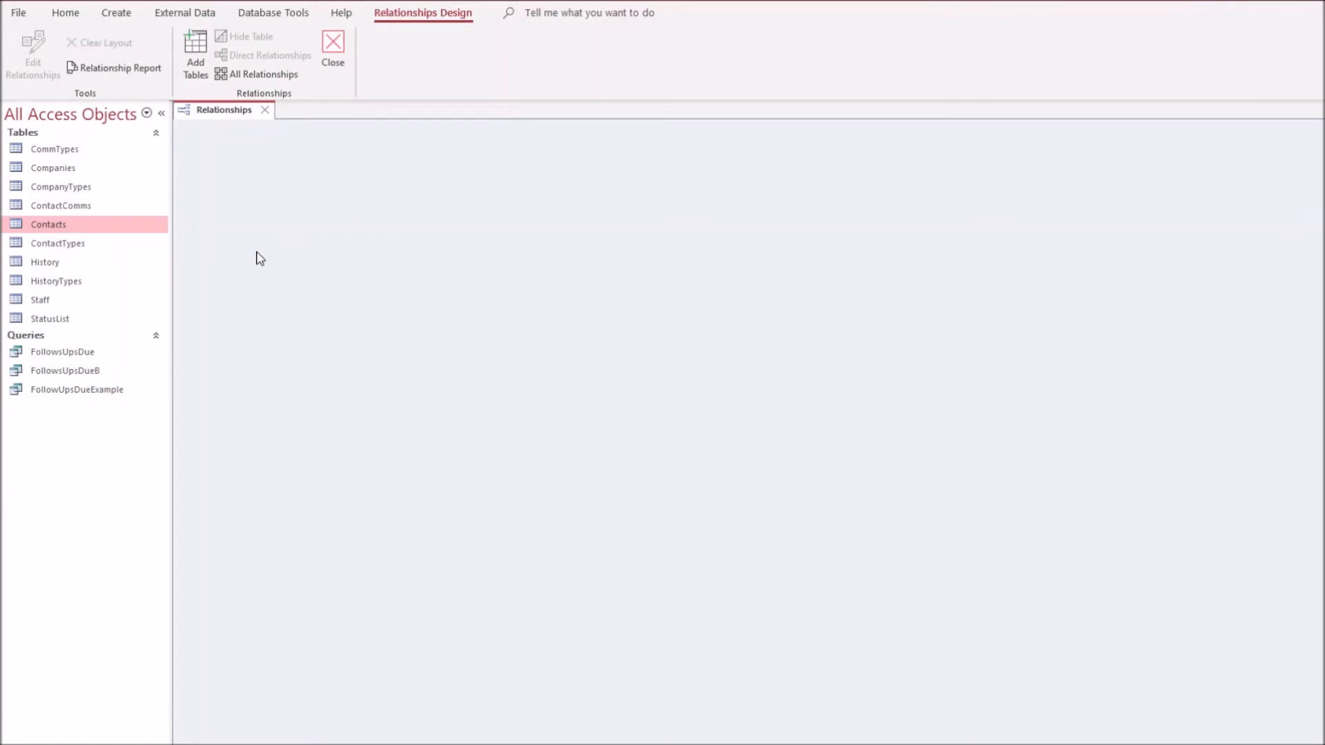
Display all relationships of the database in the empty Relationships layout
left_click(269, 74)
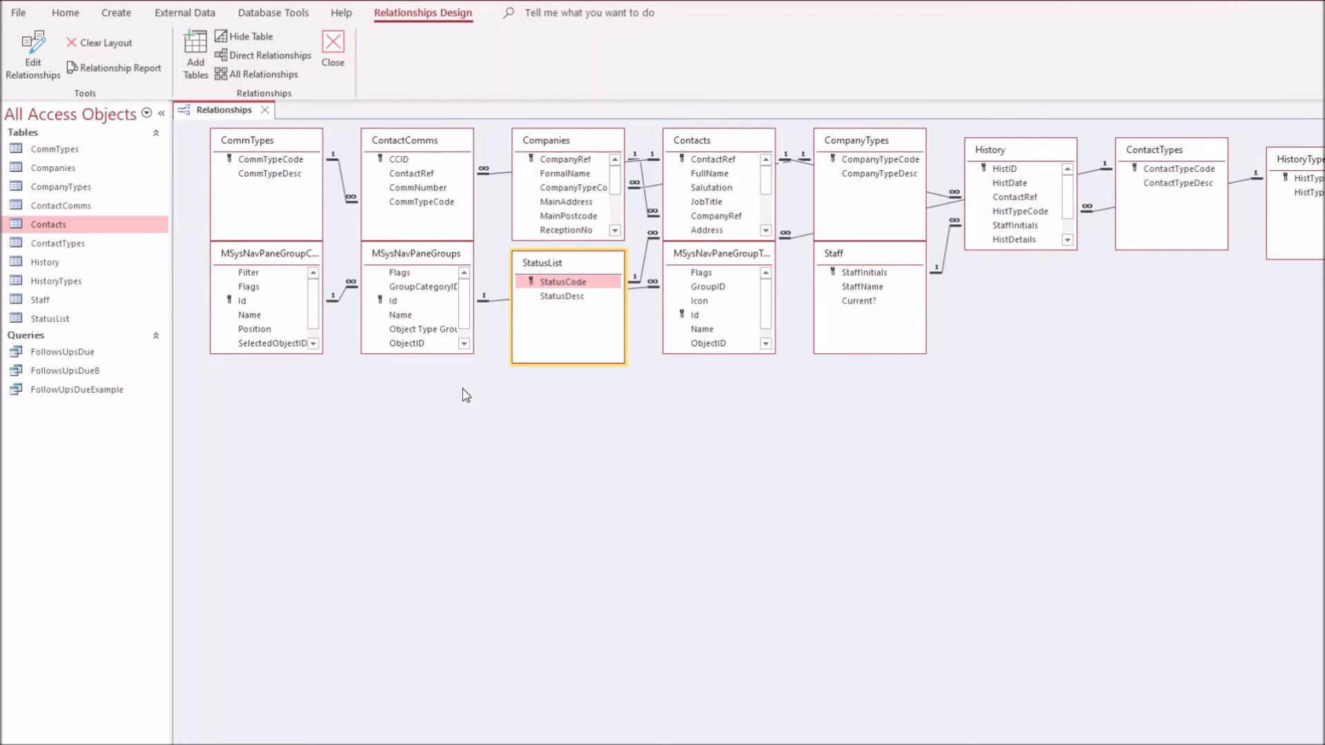